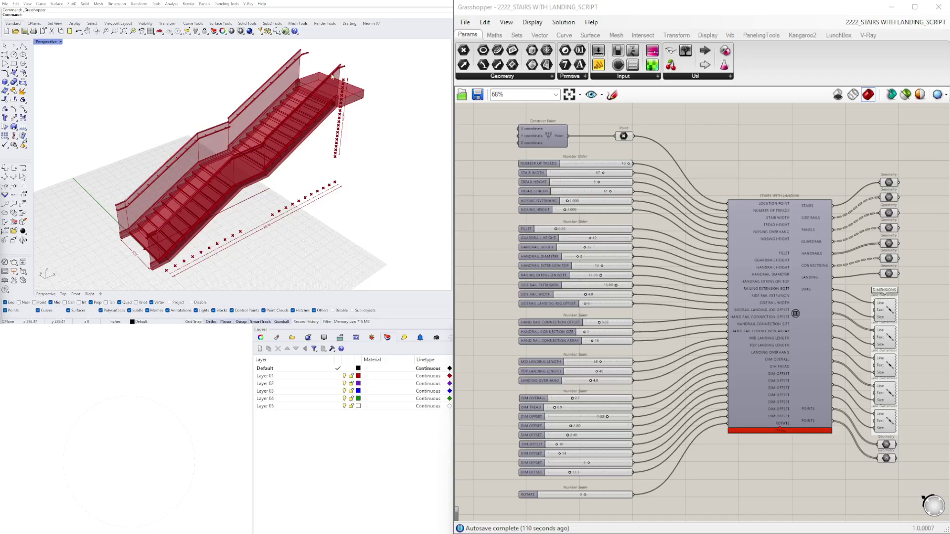
# Step: Open the STAIRS WITH LANDING cluster to view its internal definition, then save and close it
pyautogui.moveTo(334, 79); pyautogui.dragTo(286, 220, button='right')
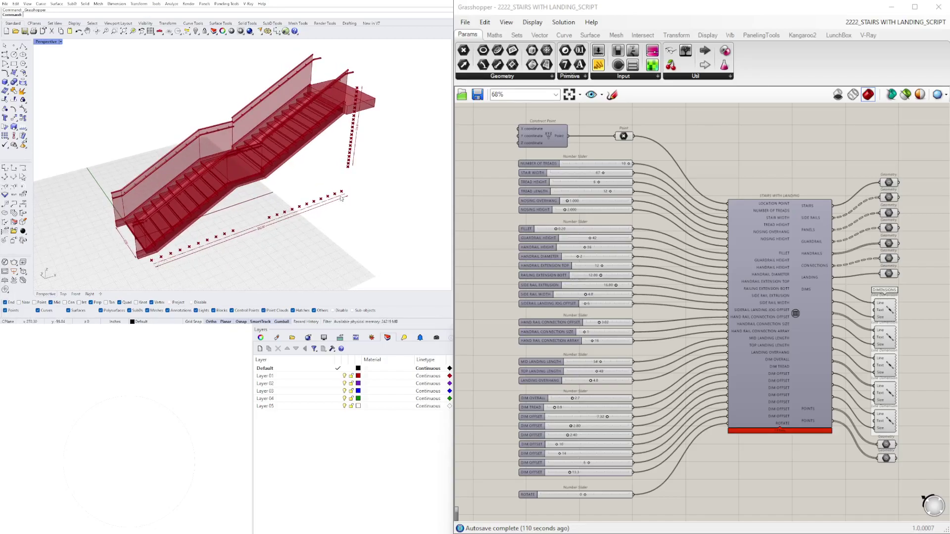
pyautogui.moveTo(341, 197); pyautogui.dragTo(239, 183, button='right')
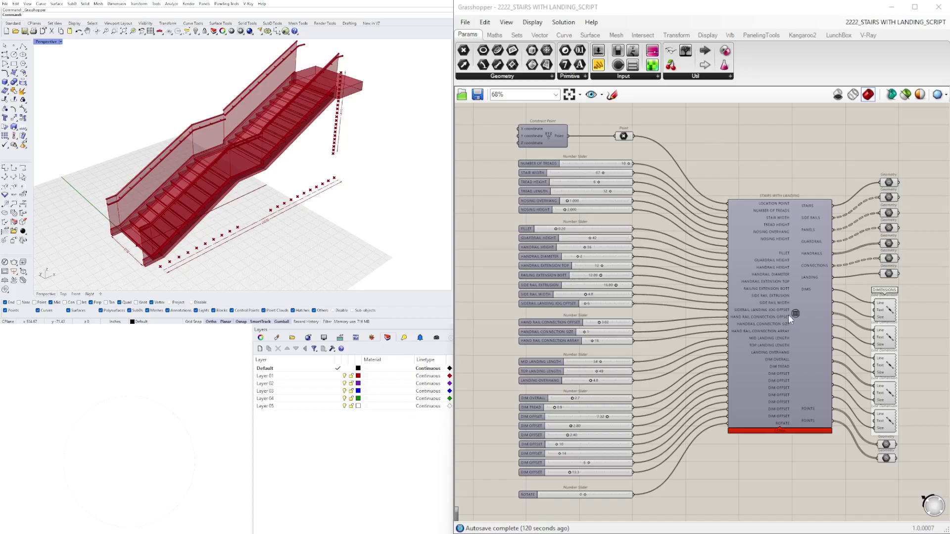
pyautogui.doubleClick(797, 314)
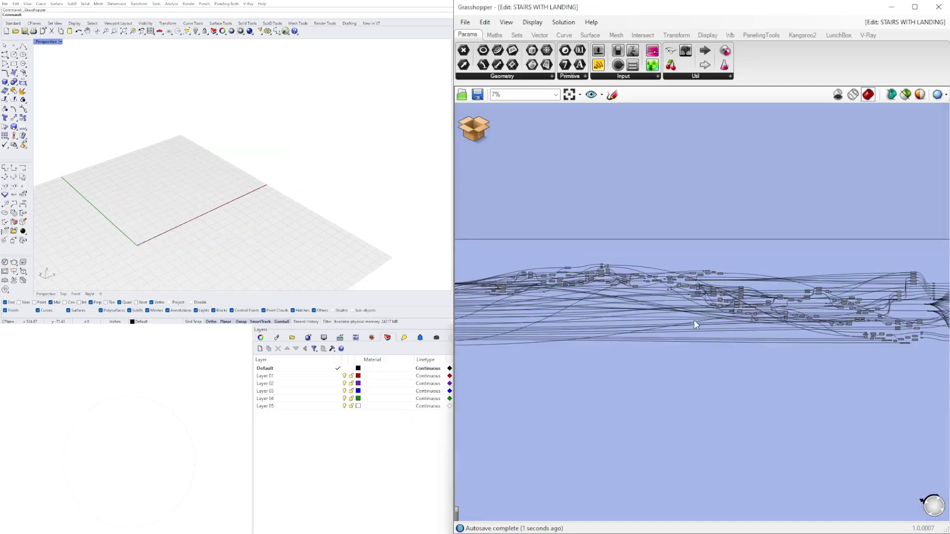
pyautogui.scroll(-2, 703, 322)
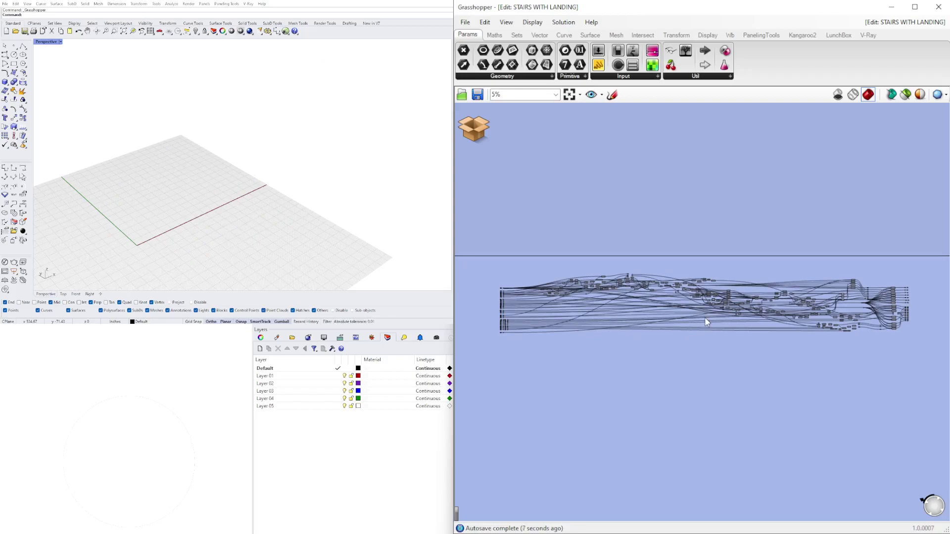
pyautogui.click(476, 128)
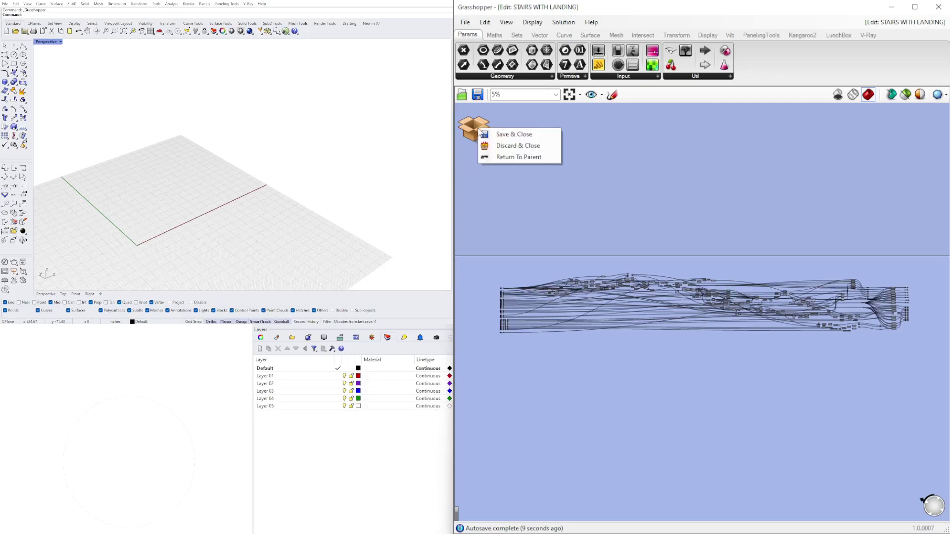
pyautogui.click(510, 132)
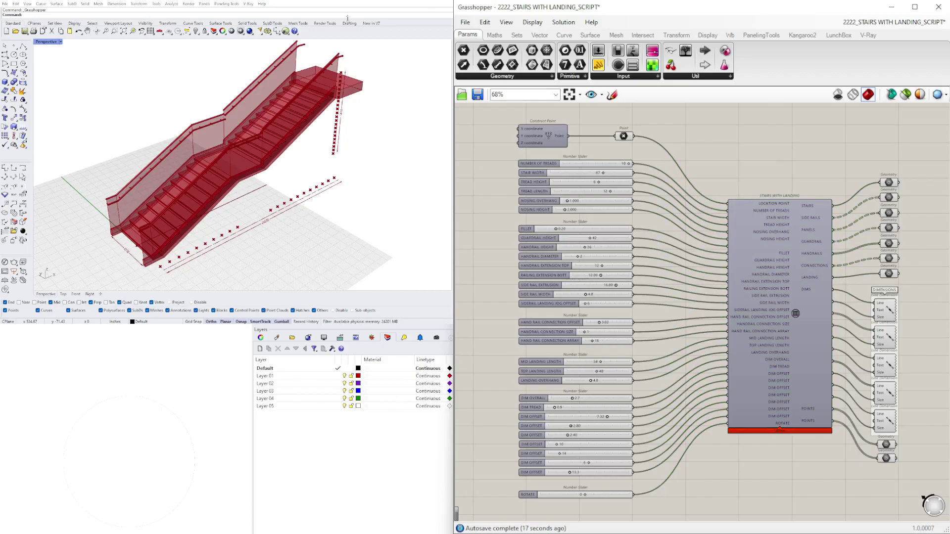
# Step: Examine the staircase's lower flight, treads, side rails and stair width dimension in the perspective view from several angles
pyautogui.moveTo(303, 165); pyautogui.dragTo(310, 196, button='right')
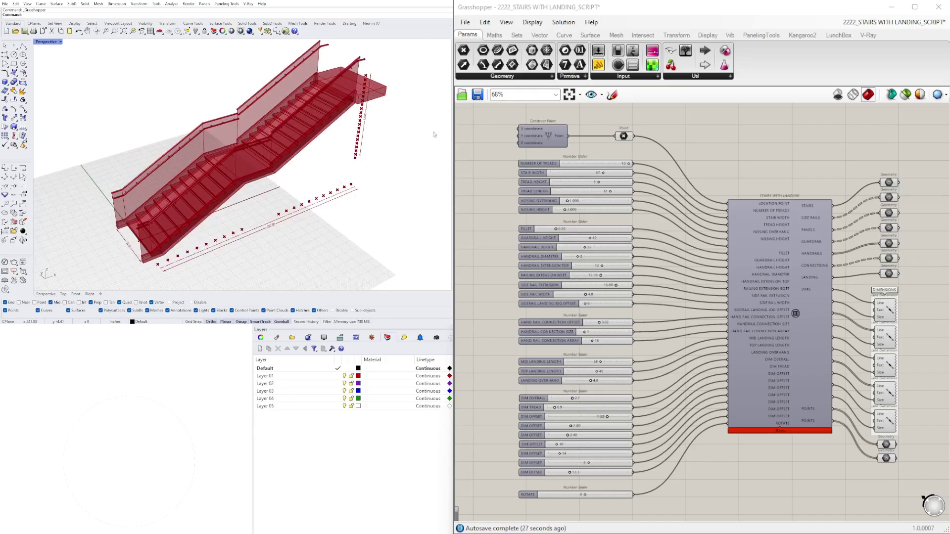
pyautogui.moveTo(278, 202); pyautogui.dragTo(112, 176, button='right')
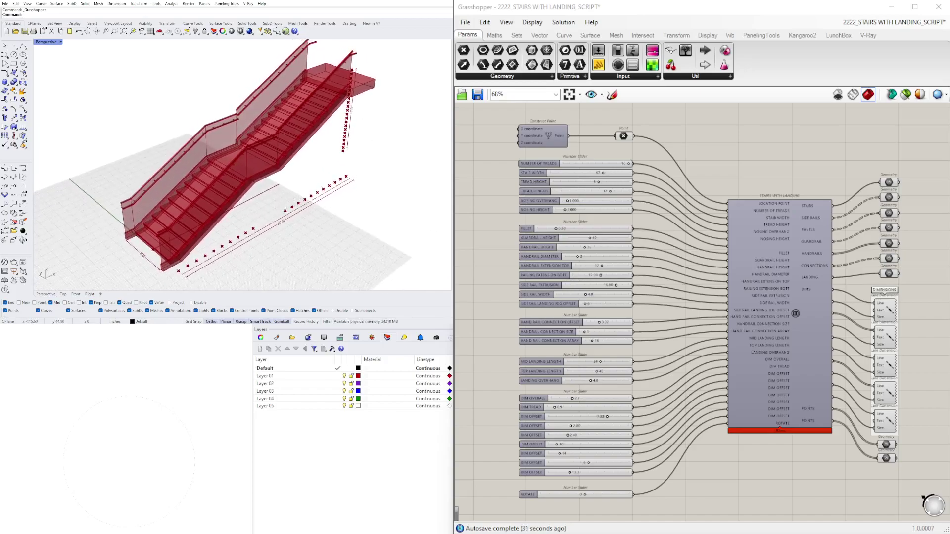
pyautogui.moveTo(225, 189); pyautogui.dragTo(132, 225, button='right')
pyautogui.scroll(5, 201, 200)
pyautogui.scroll(3, 167, 197)
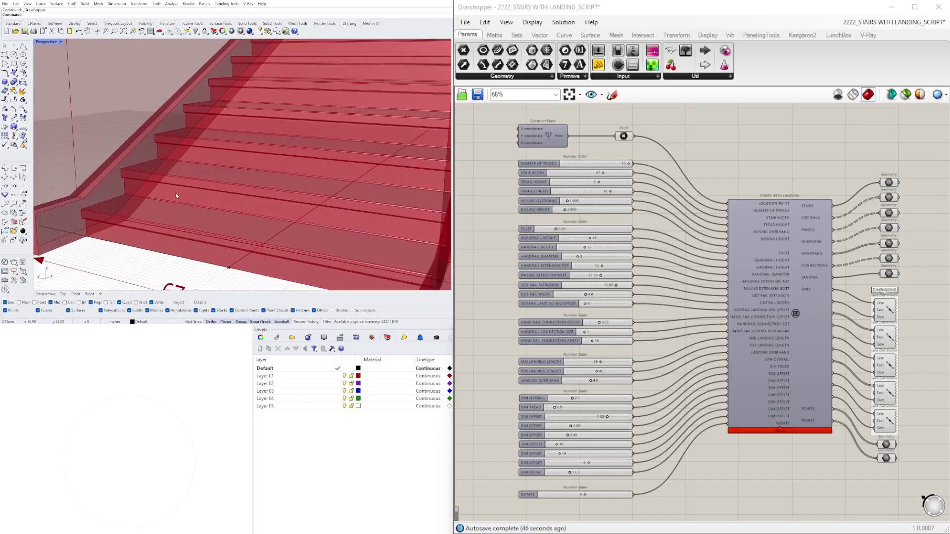
pyautogui.scroll(-7, 176, 196)
pyautogui.keyDown('shift'); pyautogui.moveTo(196, 186); pyautogui.dragTo(185, 219, button='right'); pyautogui.keyUp('shift')
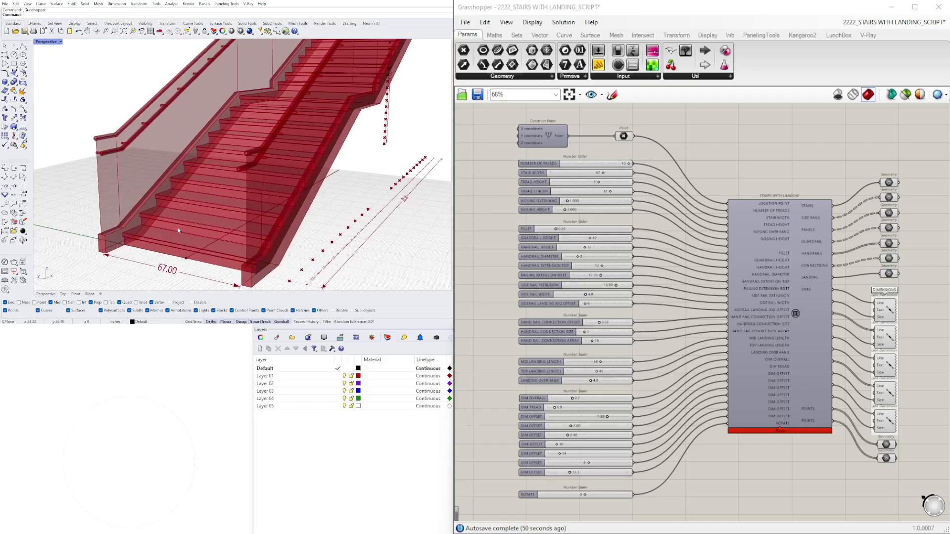
pyautogui.scroll(-5, 204, 262)
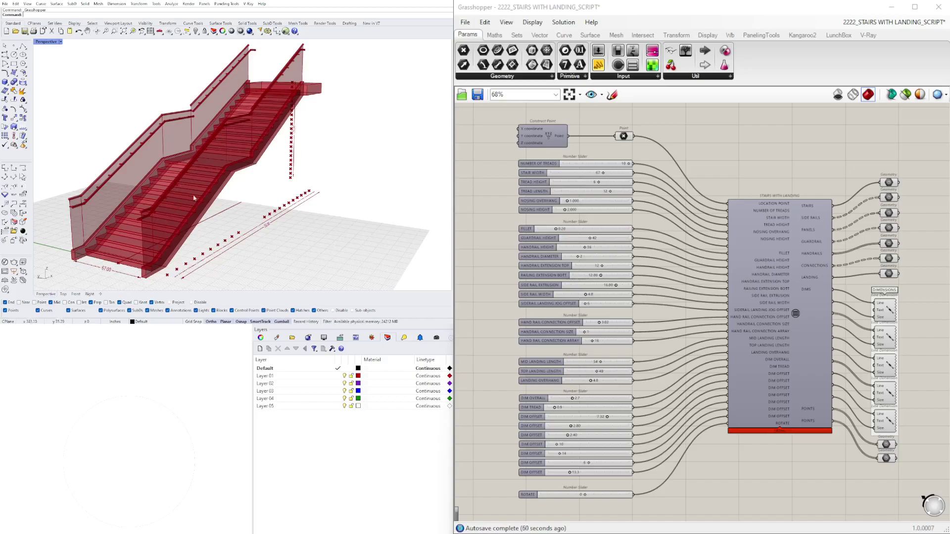
# Step: Examine the staircase's top landing, mid landing, handrails and overall dimensions in the perspective view
pyautogui.scroll(3, 193, 198)
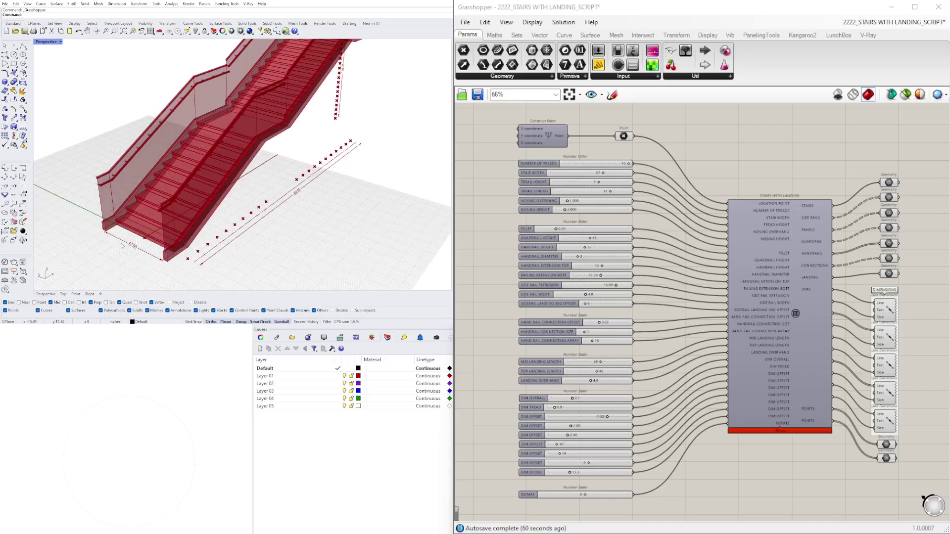
pyautogui.moveTo(152, 249); pyautogui.dragTo(293, 178, button='right')
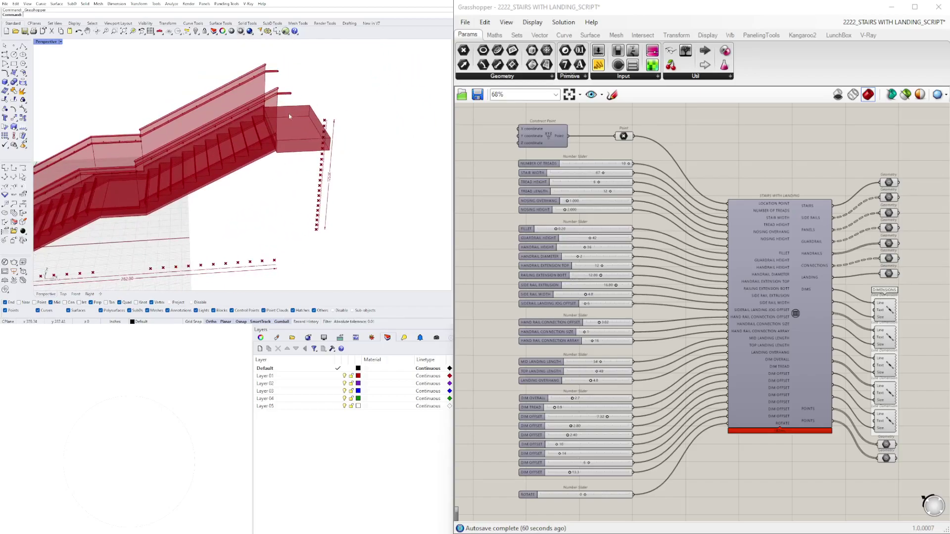
pyautogui.scroll(3, 290, 119)
pyautogui.scroll(-4, 324, 129)
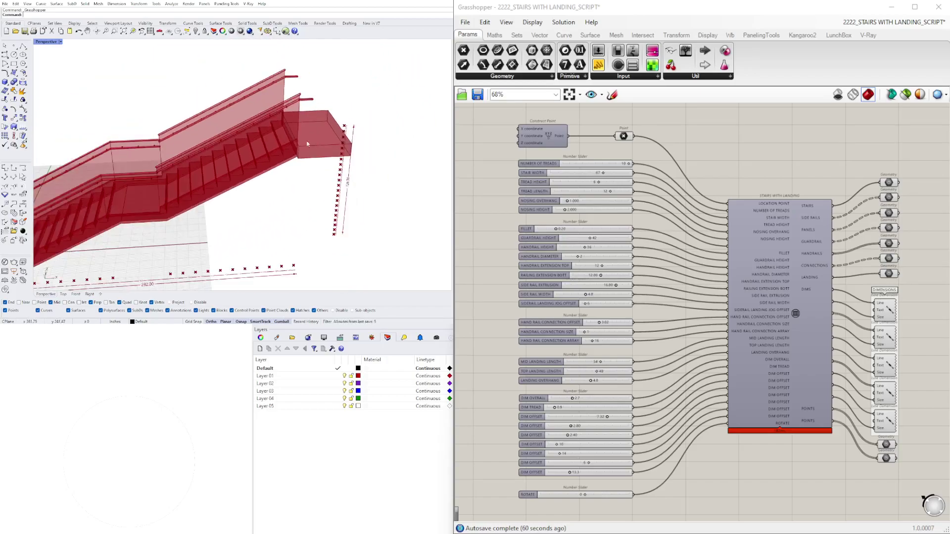
pyautogui.moveTo(355, 145); pyautogui.dragTo(306, 157, button='right')
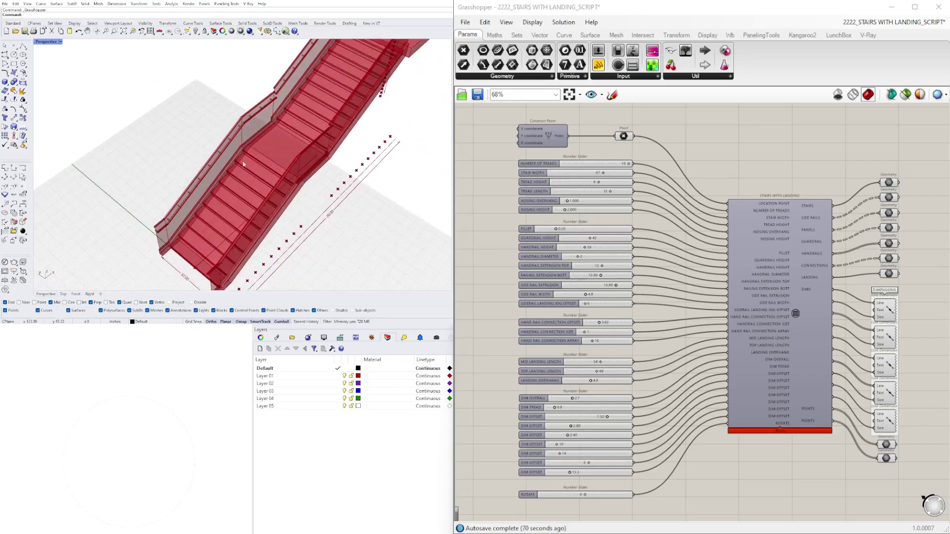
pyautogui.moveTo(313, 190); pyautogui.dragTo(266, 162, button='right')
pyautogui.scroll(-3, 266, 162)
pyautogui.keyDown('shift'); pyautogui.moveTo(360, 127); pyautogui.dragTo(361, 140, button='right'); pyautogui.keyUp('shift')
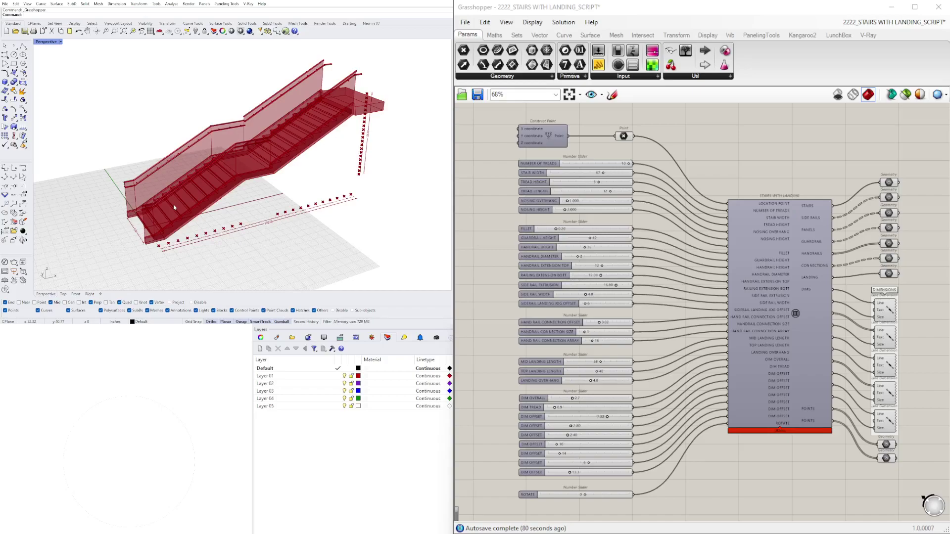
pyautogui.moveTo(244, 162); pyautogui.dragTo(268, 192, button='right')
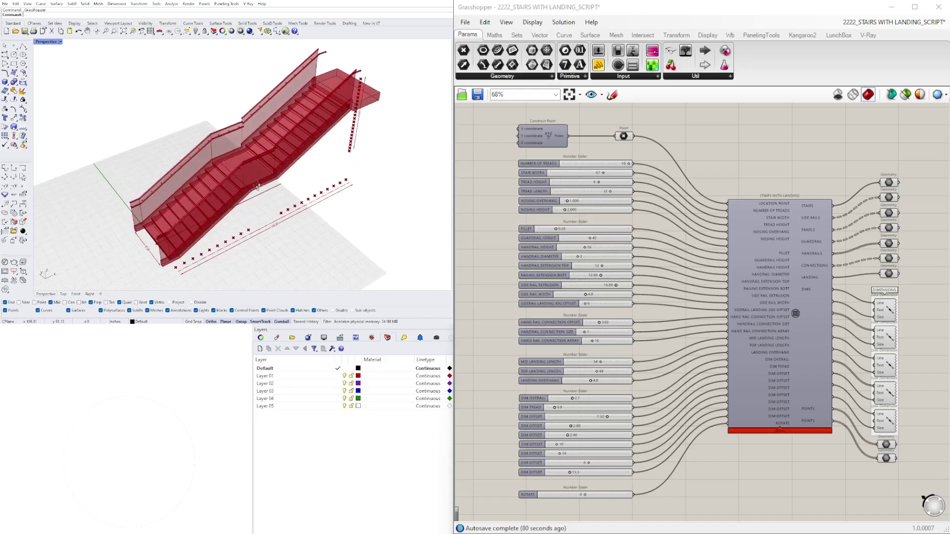
# Step: Set the number of treads to 10 and the stair width to 48
pyautogui.scroll(4, 486, 131)
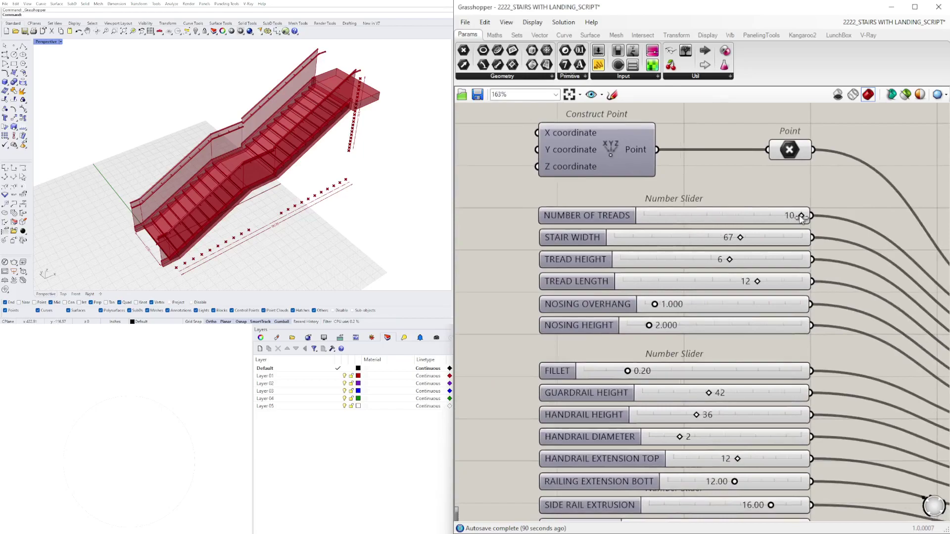
pyautogui.moveTo(778, 219); pyautogui.dragTo(811, 215)
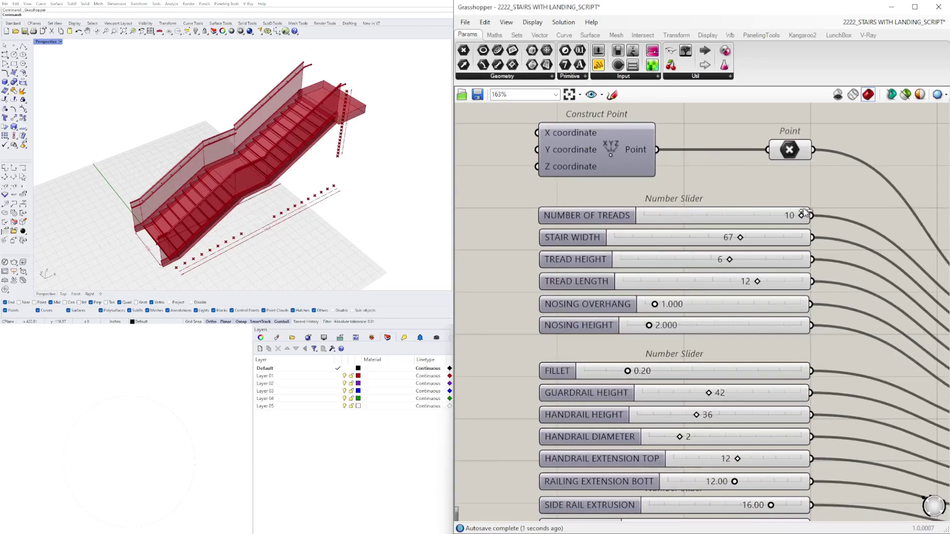
pyautogui.moveTo(744, 241)
pyautogui.mouseDown()
pyautogui.moveTo(712, 242)
pyautogui.moveTo(749, 242)
pyautogui.moveTo(741, 244)
pyautogui.mouseUp()
pyautogui.doubleClick(740, 244)
pyautogui.write('48')
pyautogui.press('Return')
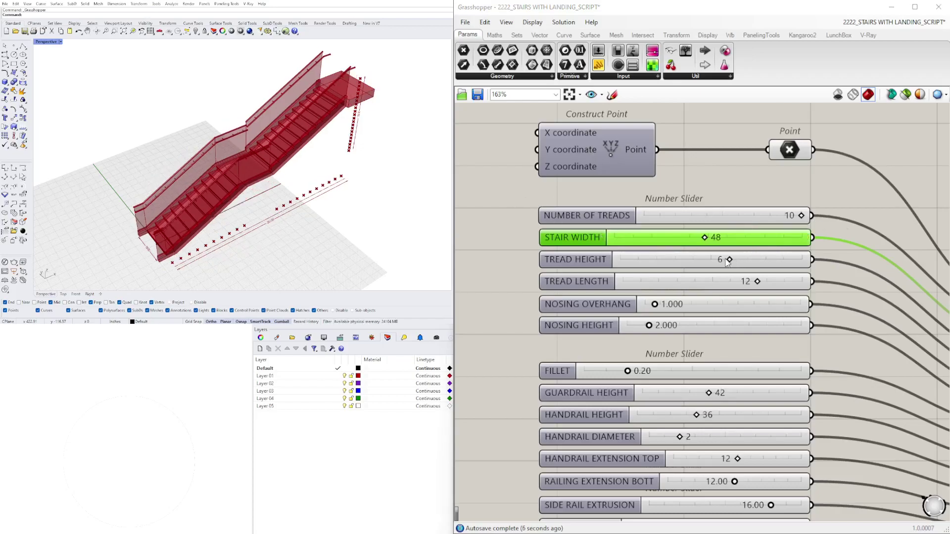
# Step: Try a shorter tread length, and set the tread length back to 12
pyautogui.moveTo(727, 263); pyautogui.dragTo(732, 286)
pyautogui.doubleClick(730, 282)
pyautogui.write('12')
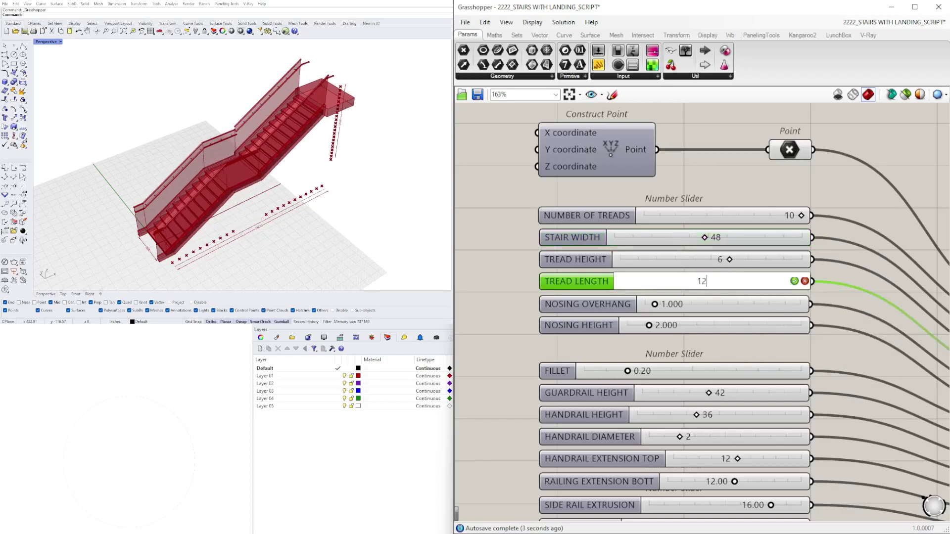
pyautogui.press('Return')
# Step: Inspect the tread nosings near the mid landing and set the nosing overhang to 0.5
pyautogui.moveTo(298, 179); pyautogui.dragTo(256, 134, button='right')
pyautogui.scroll(6, 269, 136)
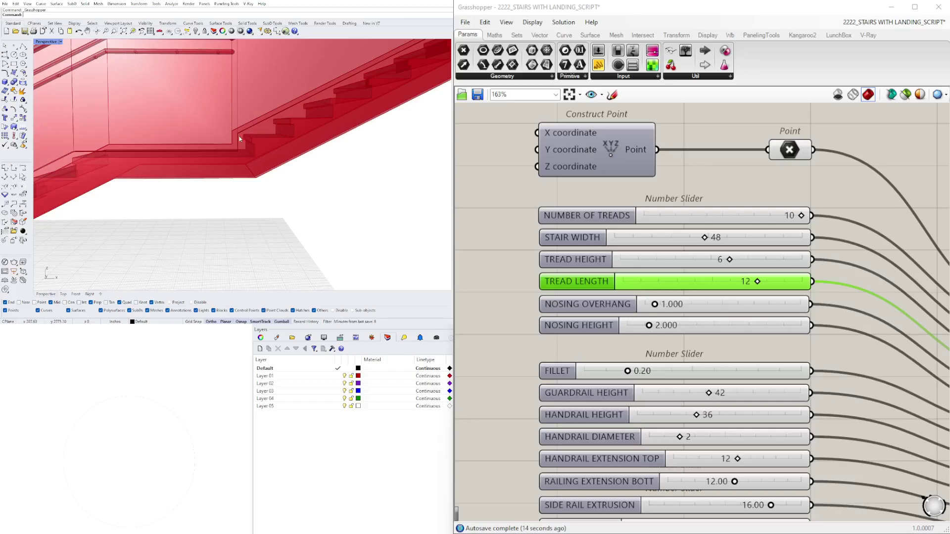
pyautogui.moveTo(581, 329); pyautogui.dragTo(588, 231, button='right')
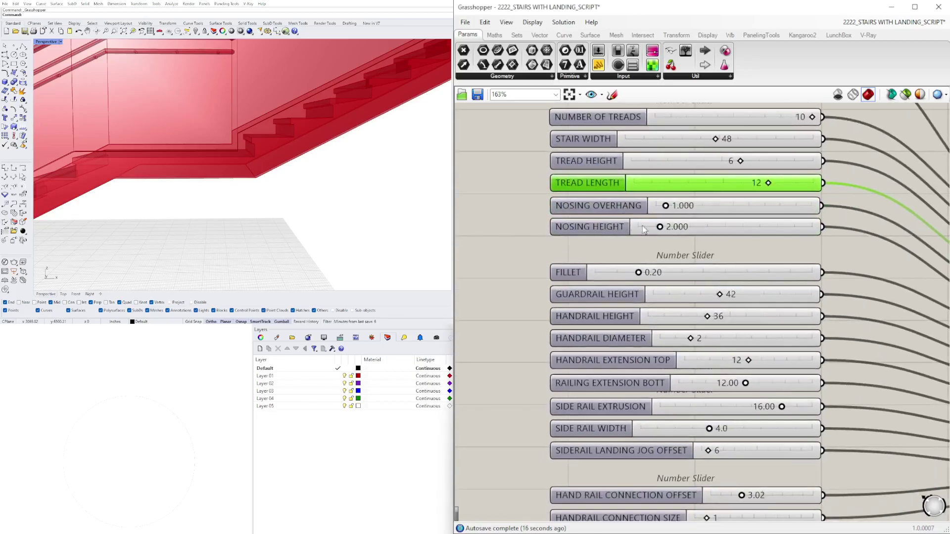
pyautogui.scroll(2, 656, 210)
pyautogui.moveTo(676, 242)
pyautogui.mouseDown()
pyautogui.moveTo(700, 242)
pyautogui.moveTo(691, 242)
pyautogui.mouseUp()
pyautogui.doubleClick(693, 240)
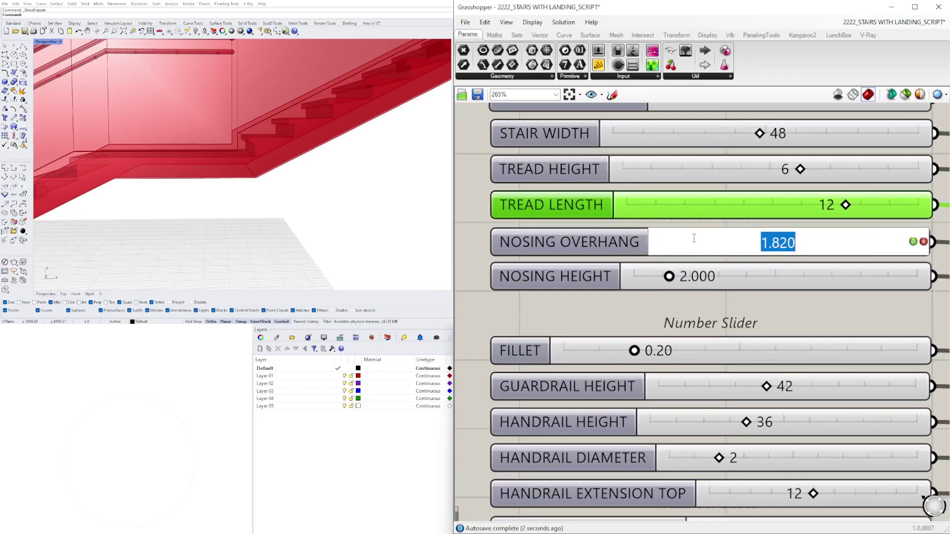
pyautogui.write('.5')
pyautogui.press('Return')
pyautogui.click(690, 277)
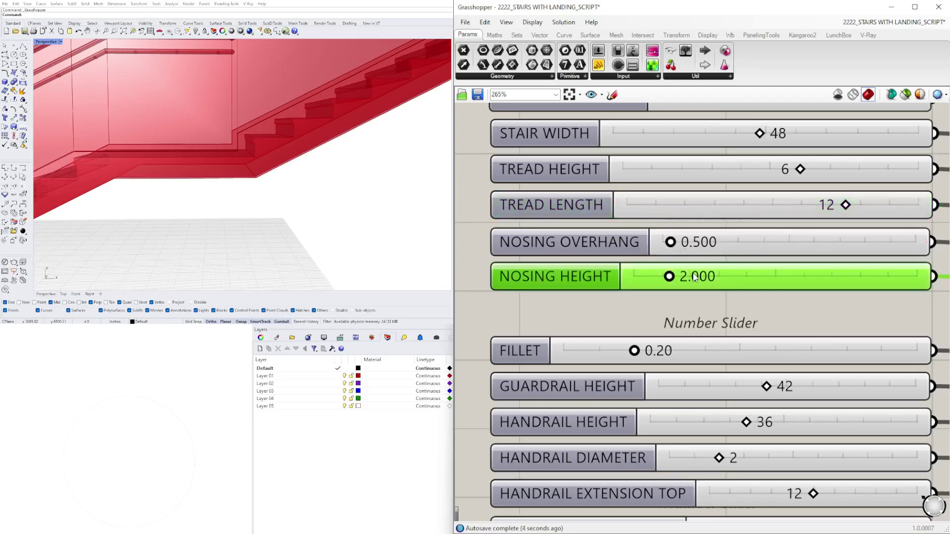
pyautogui.moveTo(669, 276); pyautogui.dragTo(673, 280)
pyautogui.hotkey('ctrl', 'z')
pyautogui.doubleClick(681, 281)
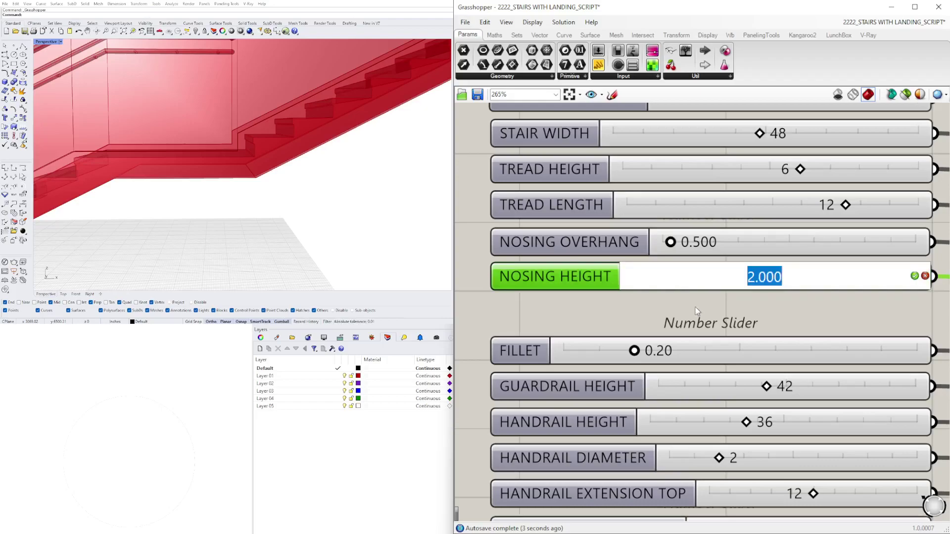
pyautogui.click(676, 310)
# Step: Try a taller guardrail, and set the guardrail height back to 42
pyautogui.scroll(1, 675, 310)
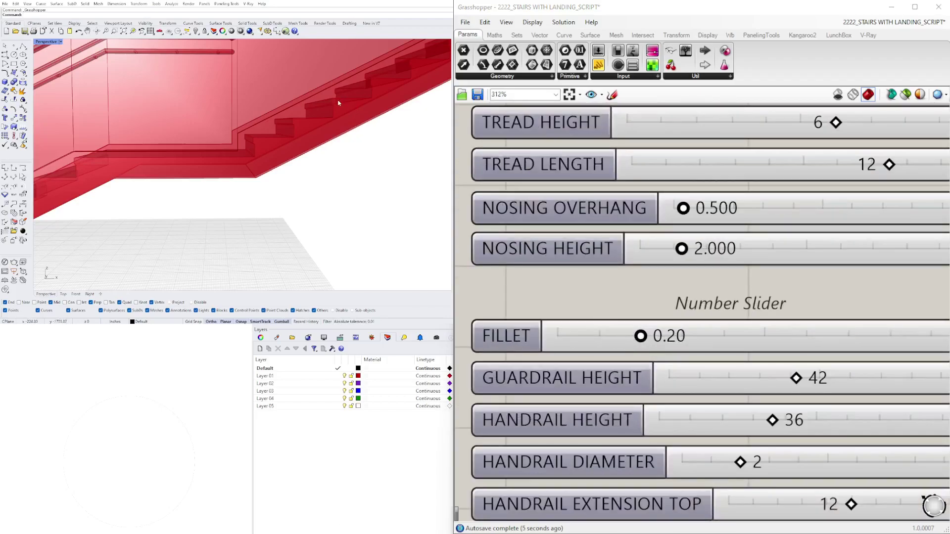
pyautogui.moveTo(278, 142); pyautogui.dragTo(322, 153, button='right')
pyautogui.scroll(-1, 321, 154)
pyautogui.scroll(-2, 740, 287)
pyautogui.scroll(-3, 311, 173)
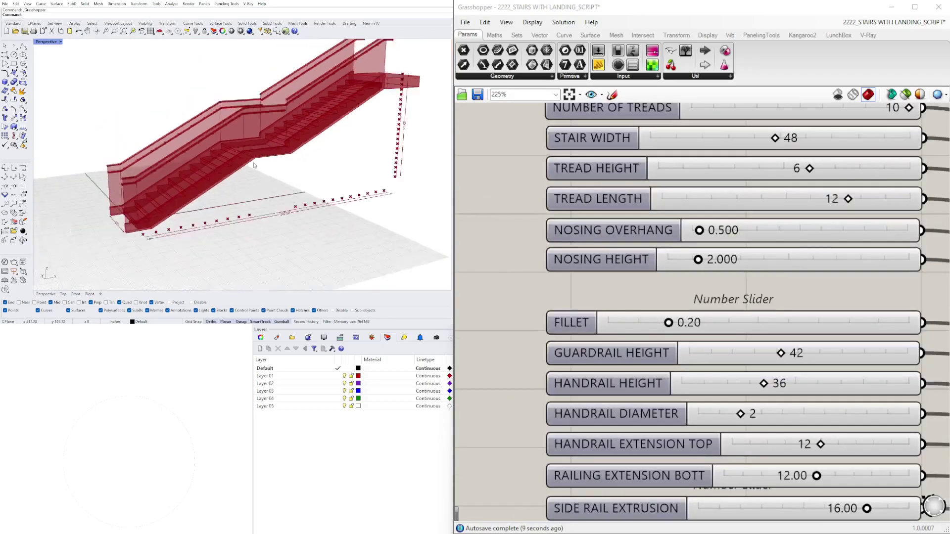
pyautogui.scroll(1, 804, 315)
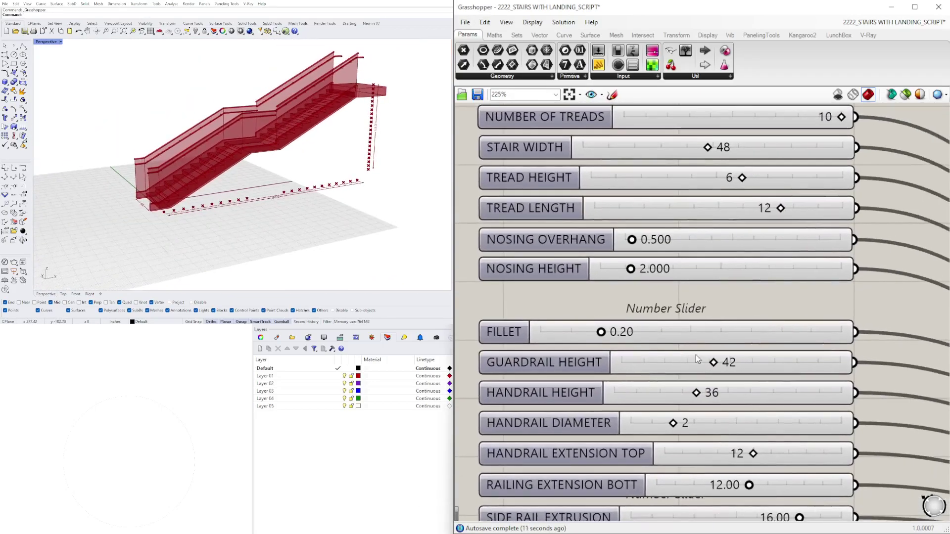
pyautogui.scroll(2, 707, 370)
pyautogui.moveTo(707, 370); pyautogui.dragTo(763, 370)
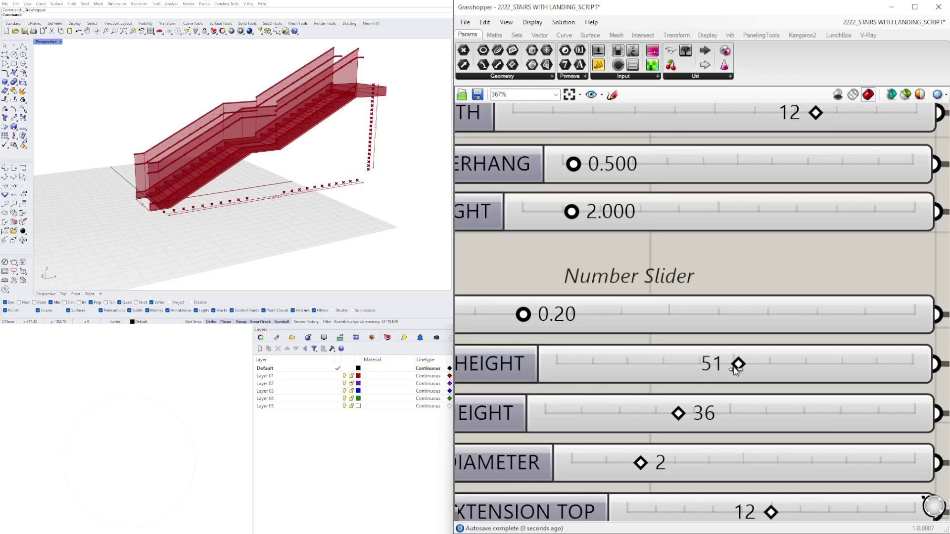
pyautogui.doubleClick(763, 370)
pyautogui.write('42')
pyautogui.press('Return')
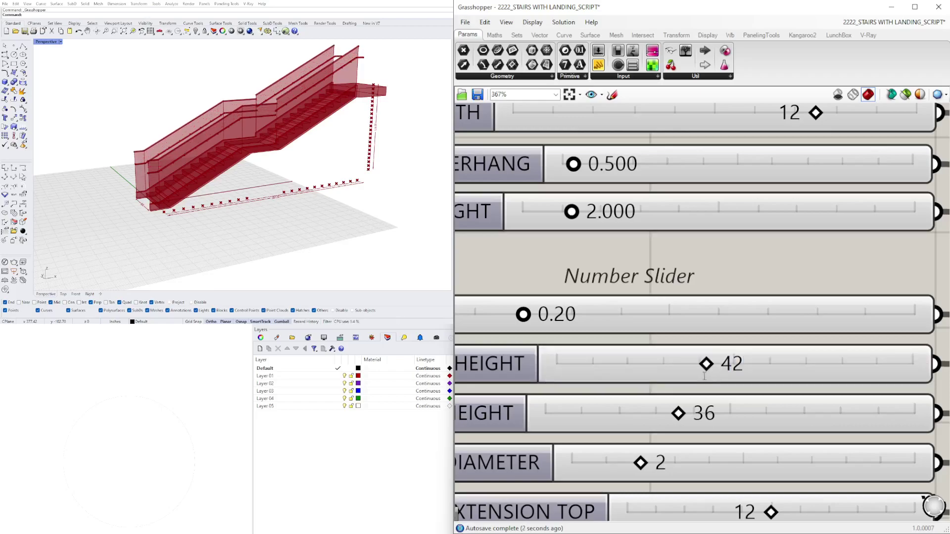
# Step: Set the handrail height to 32
pyautogui.doubleClick(694, 416)
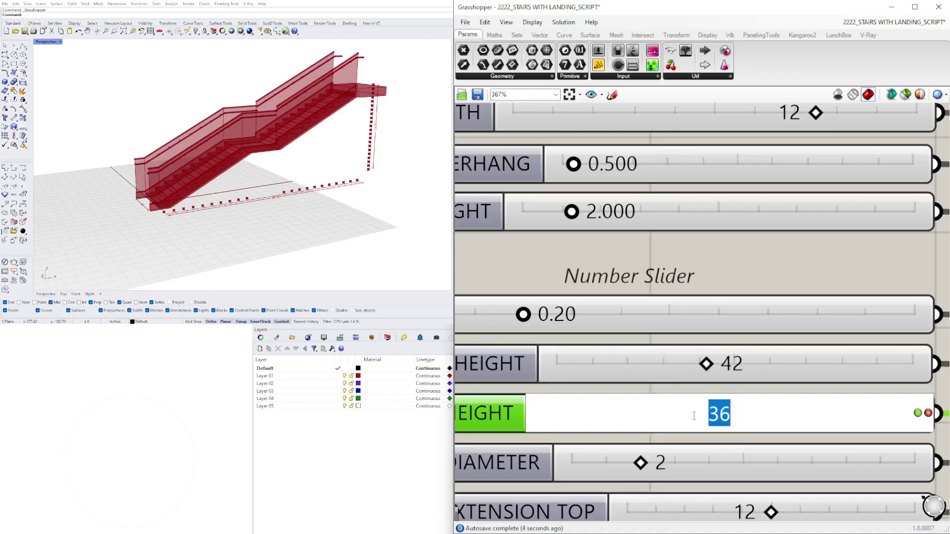
pyautogui.press('Return')
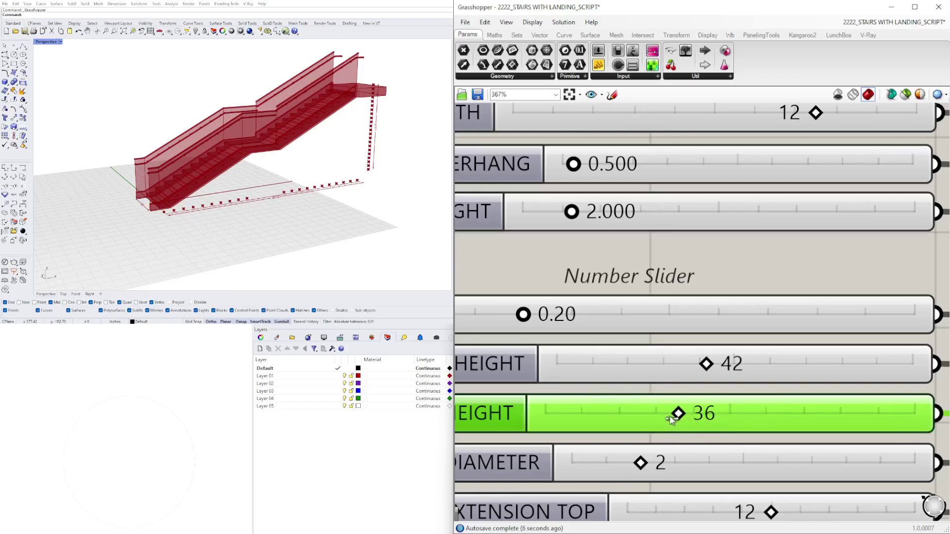
pyautogui.moveTo(675, 416)
pyautogui.mouseDown()
pyautogui.moveTo(612, 421)
pyautogui.moveTo(687, 425)
pyautogui.mouseUp()
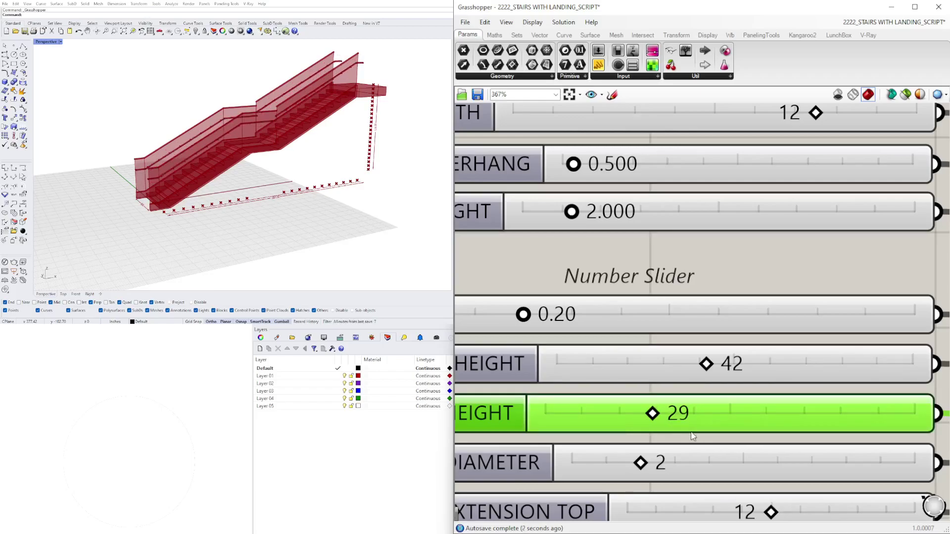
pyautogui.doubleClick(687, 430)
pyautogui.write('32')
pyautogui.press('Return')
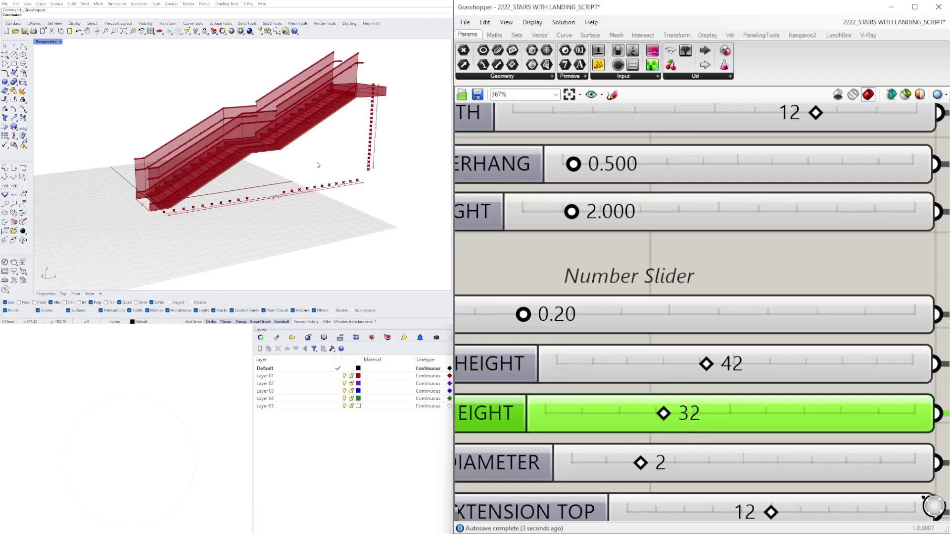
pyautogui.scroll(-4, 785, 286)
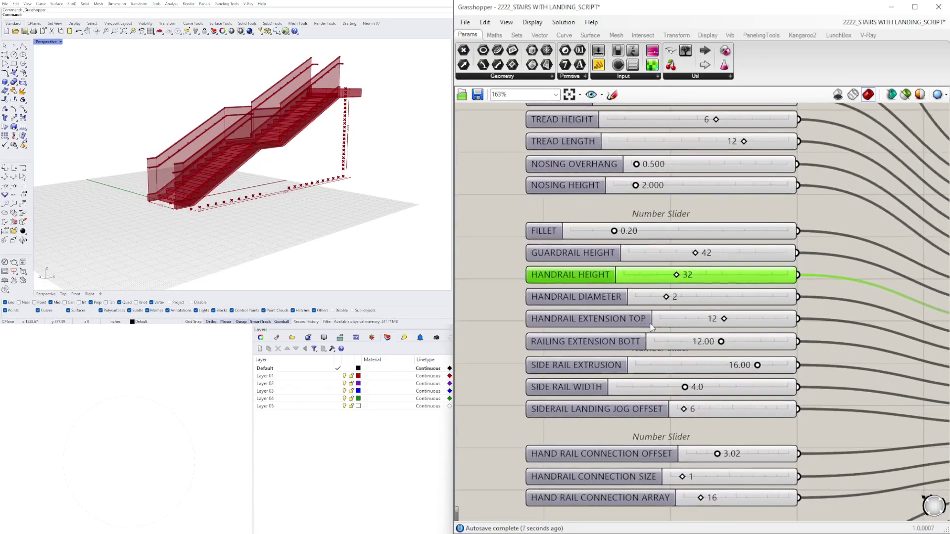
# Step: Try a longer handrail top extension of 14, and set the extension back to 12
pyautogui.scroll(2, 727, 322)
pyautogui.moveTo(727, 319); pyautogui.dragTo(743, 320)
pyautogui.doubleClick(720, 322)
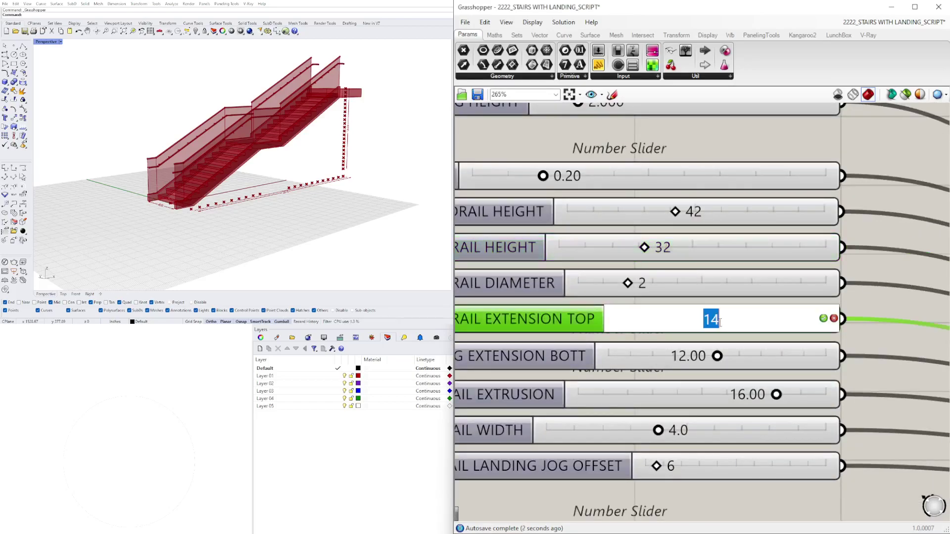
pyautogui.write('12')
pyautogui.press('Return')
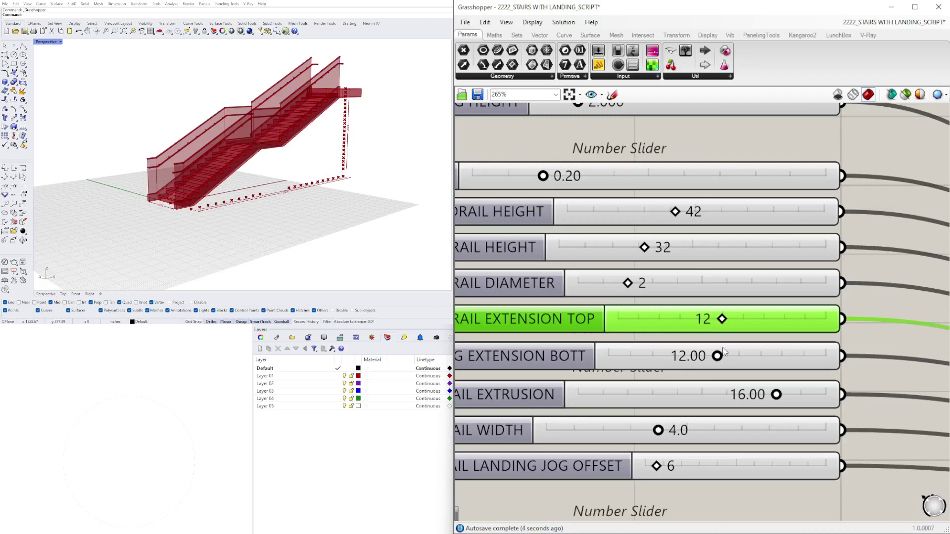
# Step: Try a shorter bottom railing extension of about 9, and set the extension back to 12
pyautogui.moveTo(717, 356); pyautogui.dragTo(695, 358)
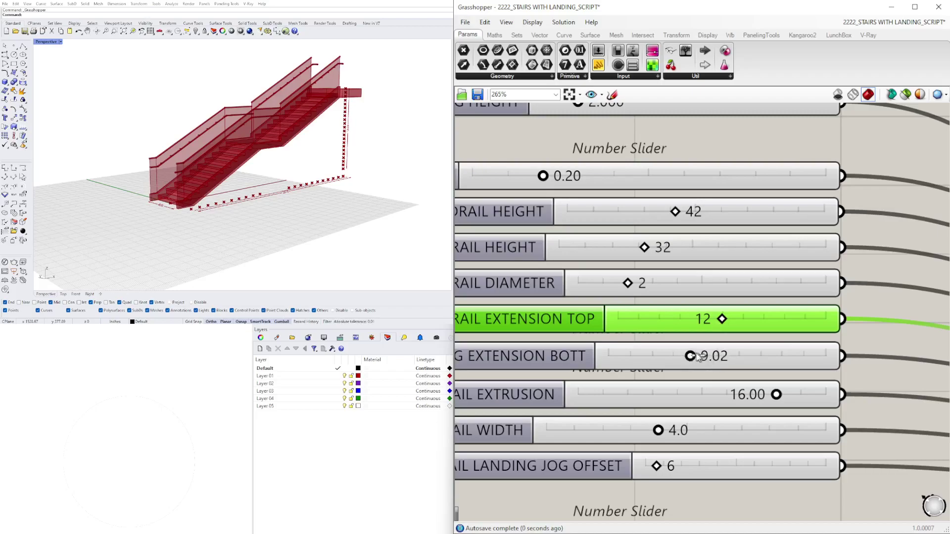
pyautogui.moveTo(706, 357); pyautogui.dragTo(715, 357)
pyautogui.doubleClick(715, 356)
pyautogui.write('12')
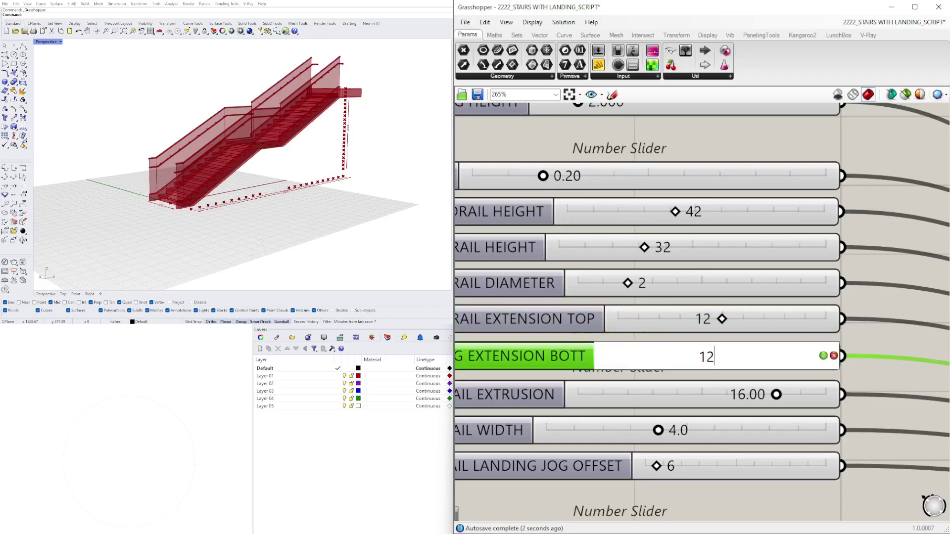
pyautogui.press('Return')
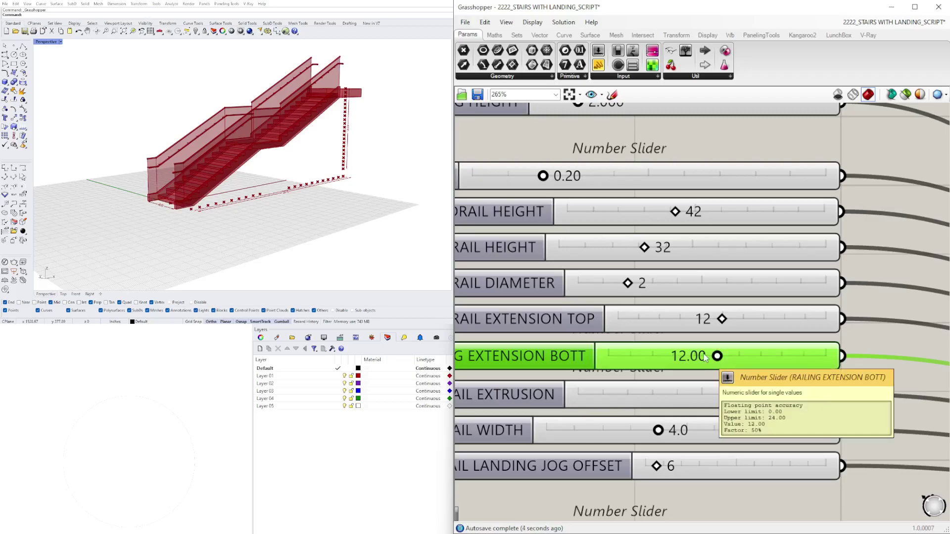
# Step: Try a side rail extrusion of 20 and inspect the side rails from the foot of the stair
pyautogui.scroll(-3, 747, 259)
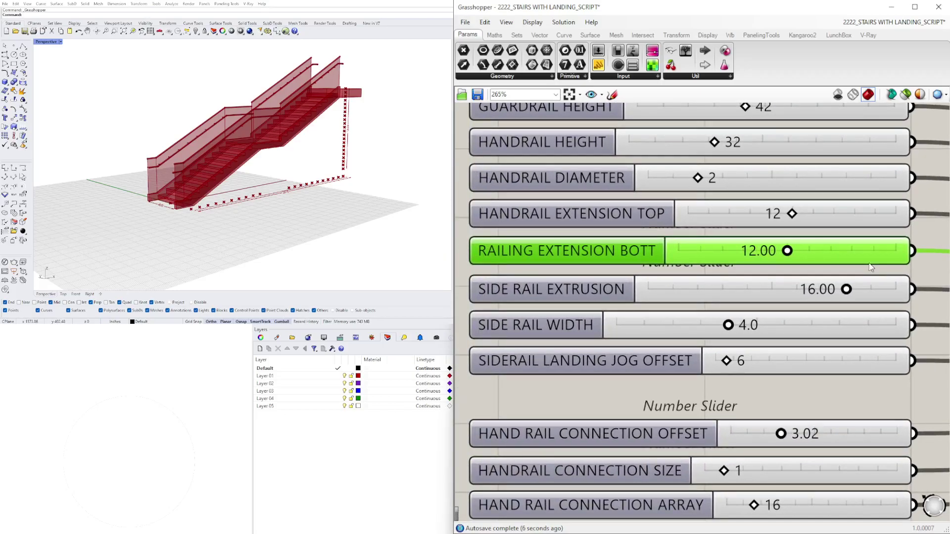
pyautogui.scroll(4, 813, 289)
pyautogui.moveTo(208, 222); pyautogui.dragTo(277, 188, button='right')
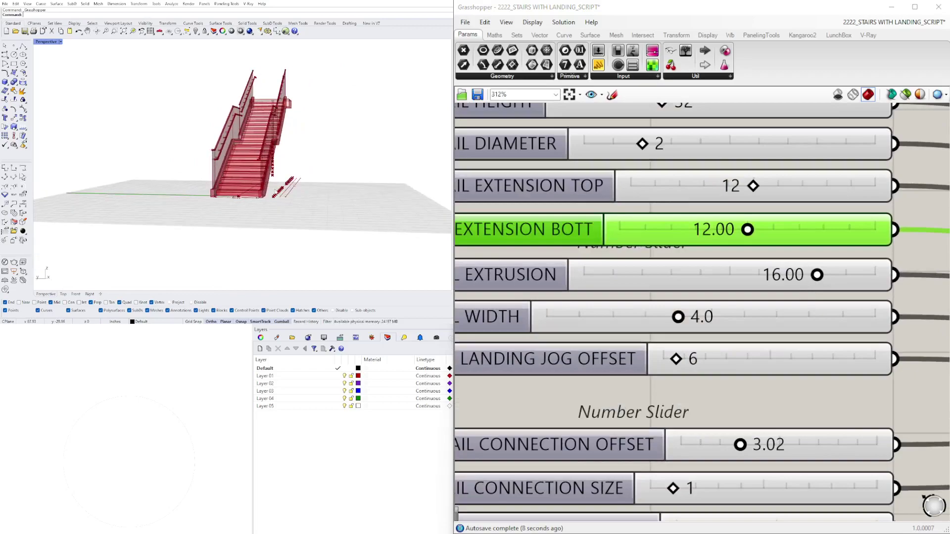
pyautogui.scroll(6, 274, 183)
pyautogui.keyDown('shift'); pyautogui.moveTo(265, 220); pyautogui.dragTo(280, 228, button='right'); pyautogui.keyUp('shift')
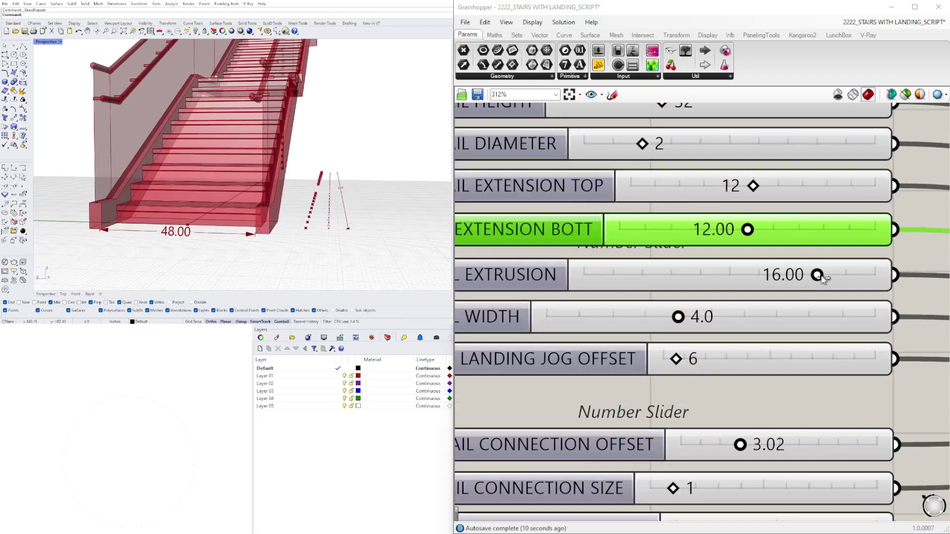
pyautogui.moveTo(822, 279); pyautogui.dragTo(891, 277)
pyautogui.moveTo(327, 208)
pyautogui.mouseDown(button='right')
pyautogui.moveTo(269, 196)
pyautogui.moveTo(405, 198)
pyautogui.moveTo(336, 198)
pyautogui.mouseUp(button='right')
pyautogui.scroll(8, 298, 164)
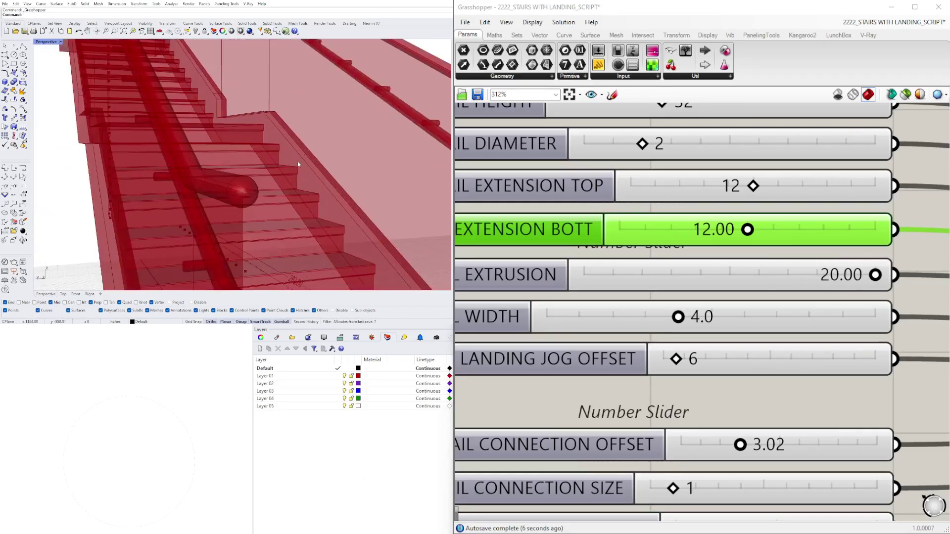
pyautogui.scroll(-5, 285, 169)
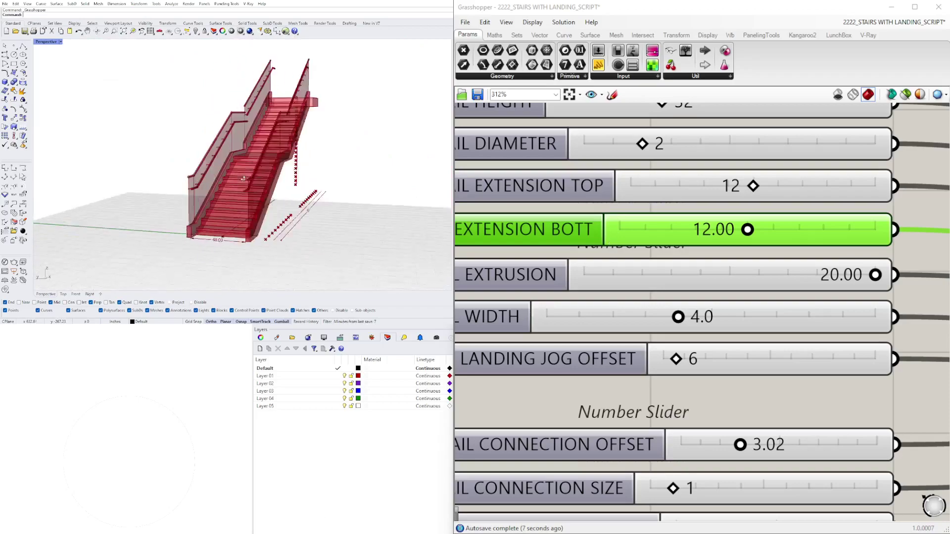
# Step: Reduce the side rail extrusion to 17.95
pyautogui.moveTo(567, 275); pyautogui.dragTo(671, 293, button='right')
pyautogui.scroll(-1, 671, 293)
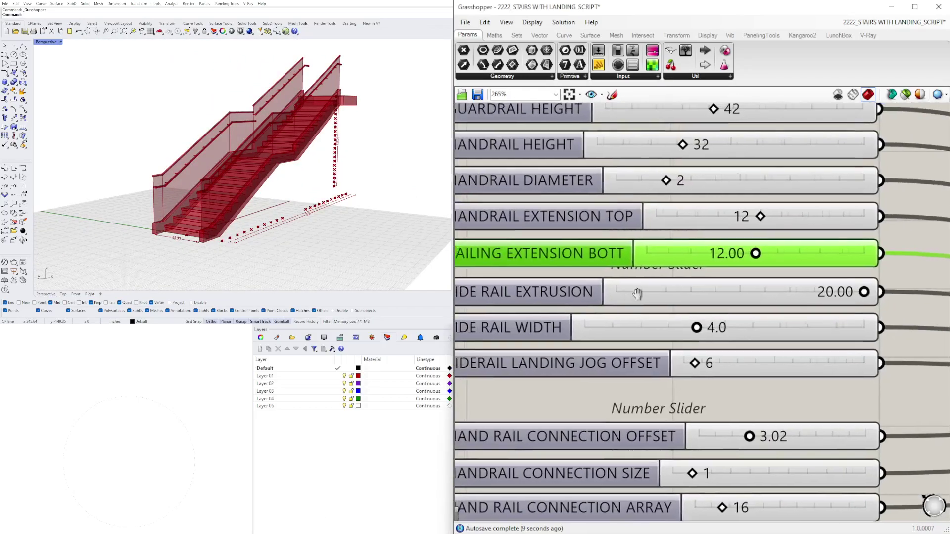
pyautogui.moveTo(854, 296); pyautogui.dragTo(873, 297, button='right')
pyautogui.moveTo(869, 295); pyautogui.dragTo(794, 293)
# Step: Try a side rail width of 6.7, check it from the front, and reduce the width to 4.9
pyautogui.click(648, 338)
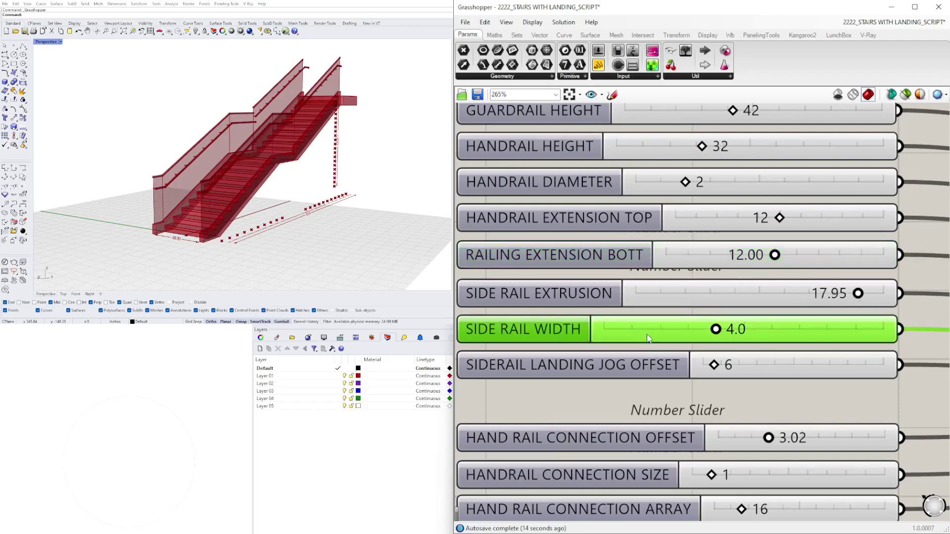
pyautogui.moveTo(720, 328); pyautogui.dragTo(797, 331)
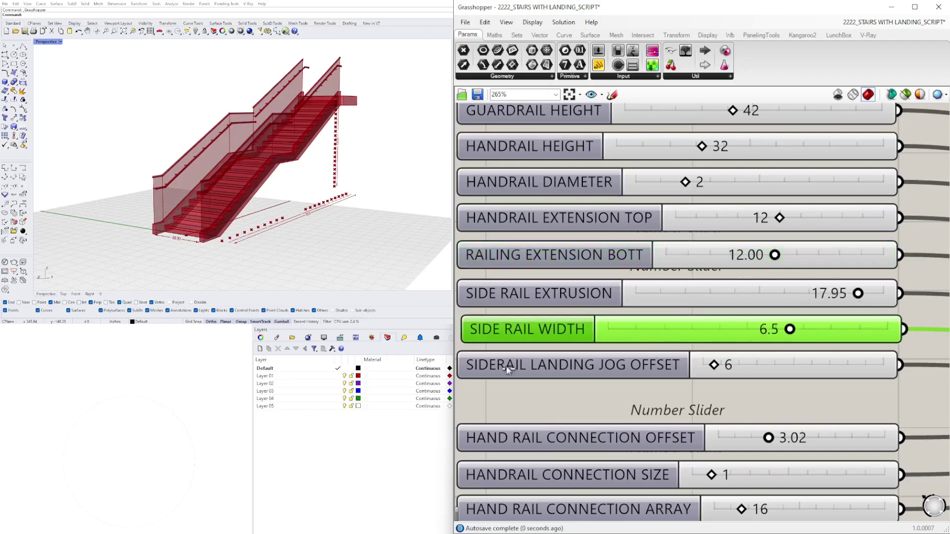
pyautogui.moveTo(332, 224); pyautogui.dragTo(301, 228, button='right')
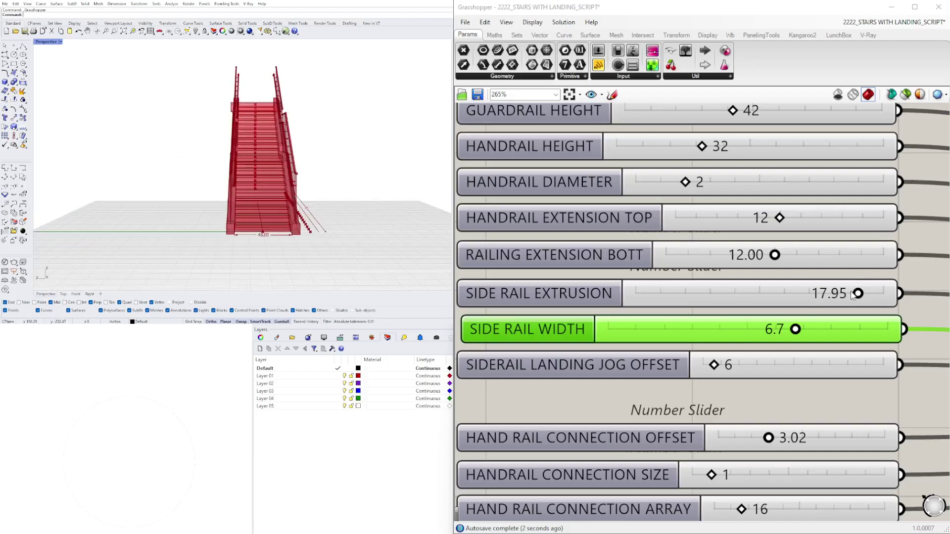
pyautogui.moveTo(793, 331); pyautogui.dragTo(744, 329)
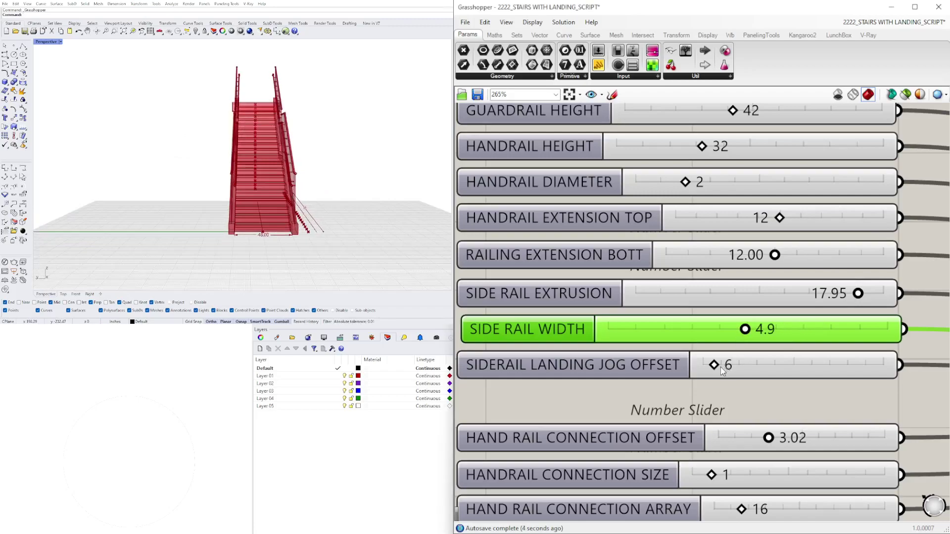
# Step: Set the side rail width to 4.4 and the side rail landing jog offset to 9, checking the bend at the mid landing
pyautogui.moveTo(402, 222); pyautogui.dragTo(302, 190, button='right')
pyautogui.scroll(8, 298, 150)
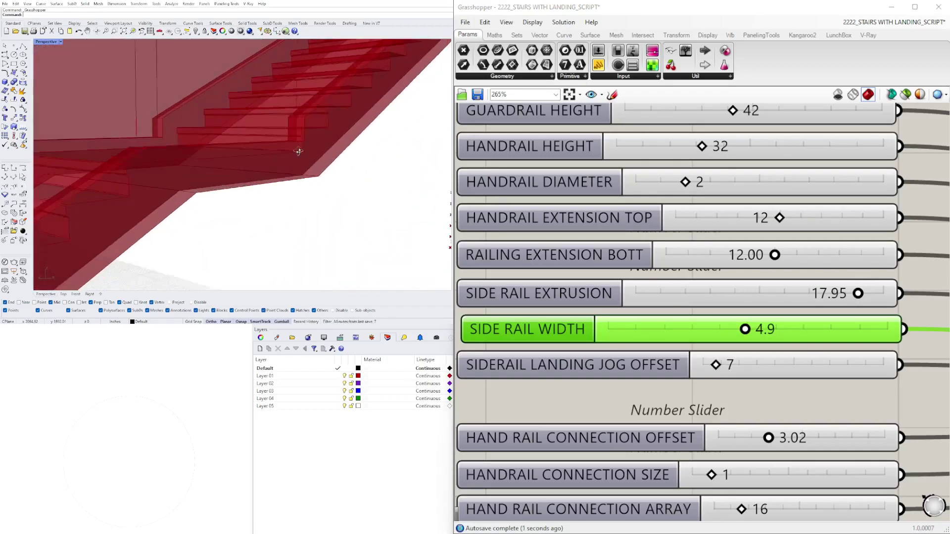
pyautogui.moveTo(299, 151); pyautogui.dragTo(263, 195, button='right')
pyautogui.scroll(3, 272, 184)
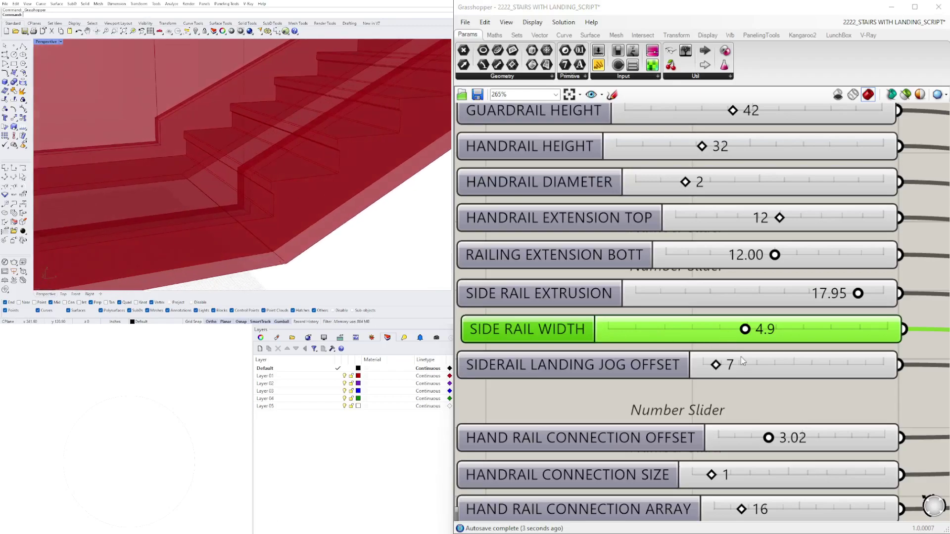
pyautogui.scroll(3, 742, 360)
pyautogui.moveTo(743, 345); pyautogui.dragTo(718, 345)
pyautogui.moveTo(723, 414); pyautogui.dragTo(699, 411)
pyautogui.scroll(-5, 258, 199)
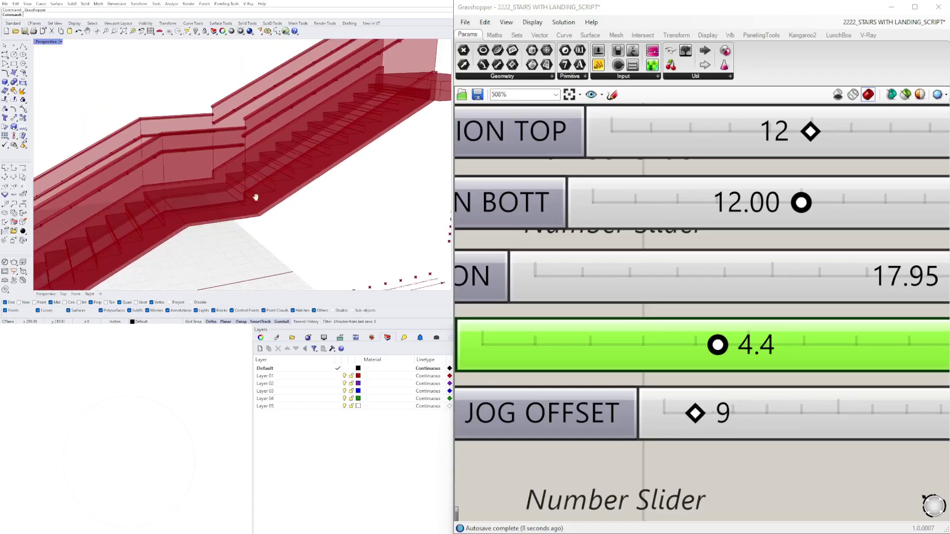
pyautogui.moveTo(232, 149); pyautogui.dragTo(233, 137, button='right')
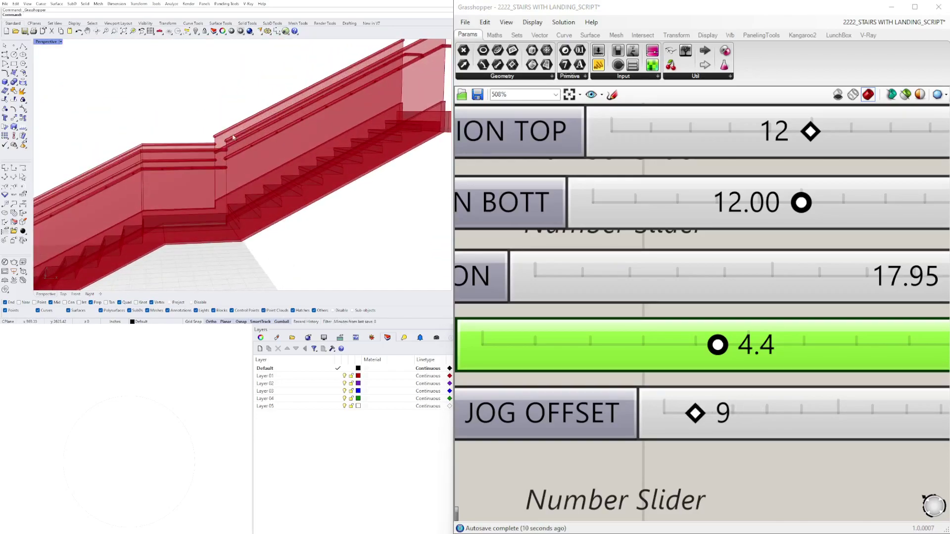
# Step: Try a hand rail connection offset of 5.11 while viewing the rail brackets, and set the offset to 3
pyautogui.scroll(-4, 766, 249)
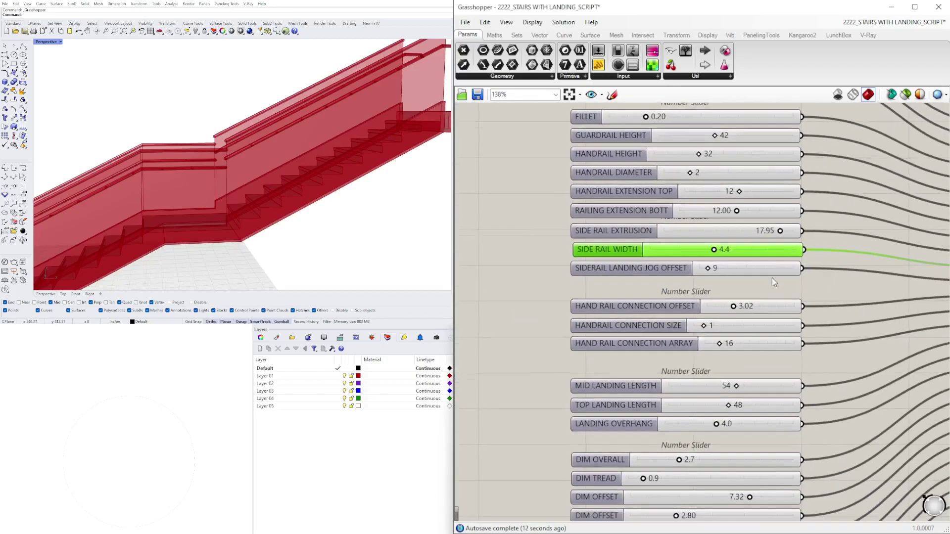
pyautogui.scroll(2, 772, 278)
pyautogui.moveTo(395, 166); pyautogui.dragTo(298, 157, button='right')
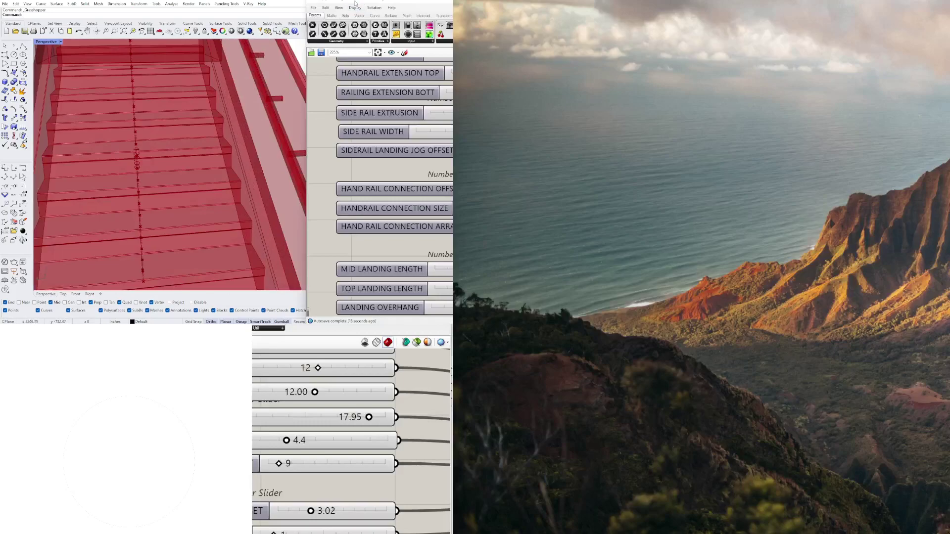
pyautogui.moveTo(354, 4); pyautogui.dragTo(564, 181)
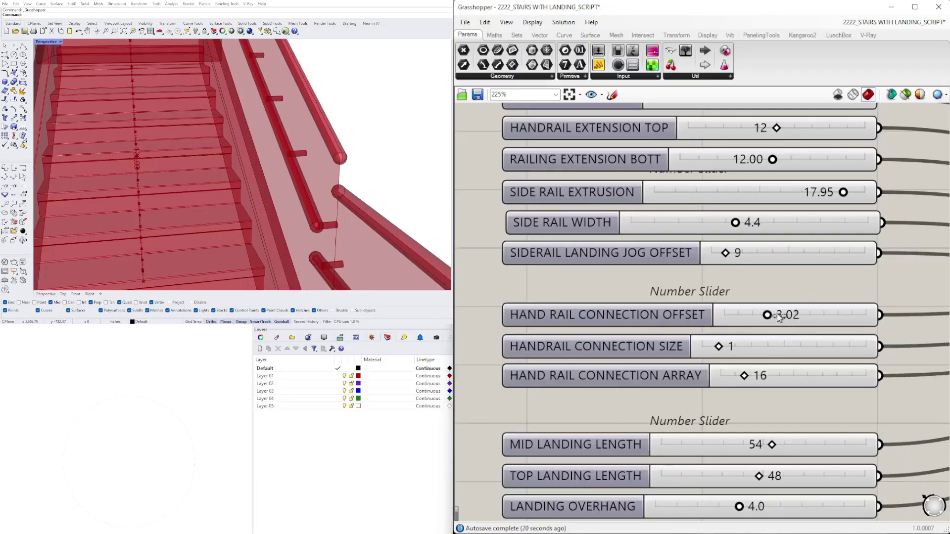
pyautogui.moveTo(779, 317); pyautogui.dragTo(802, 314)
pyautogui.doubleClick(797, 314)
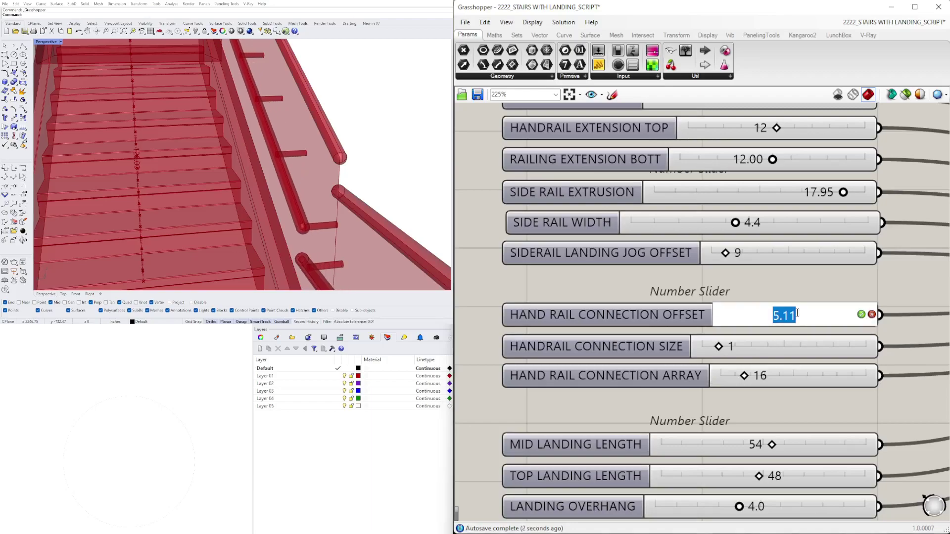
pyautogui.press('Return')
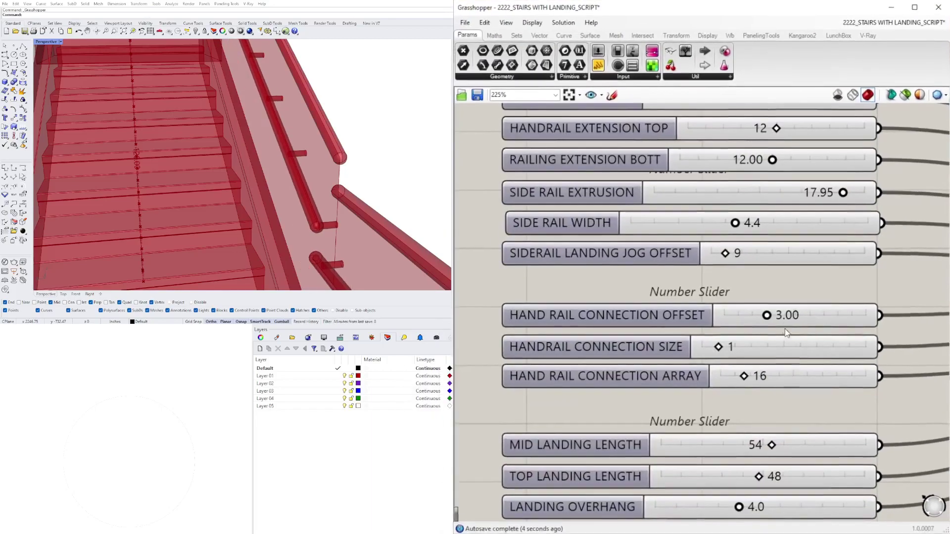
# Step: Try a handrail connection size of 2, and set the size back to 1
pyautogui.scroll(3, 695, 339)
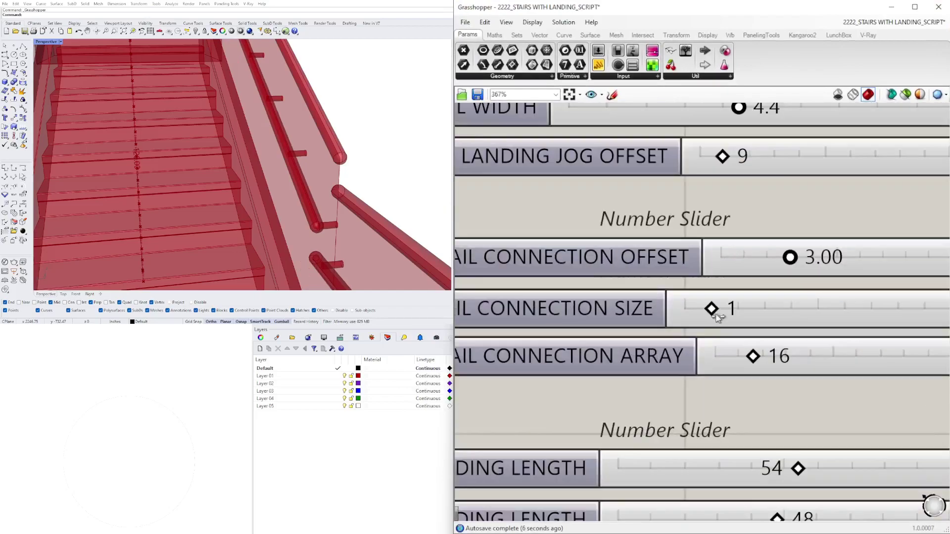
pyautogui.moveTo(727, 313); pyautogui.dragTo(743, 314)
pyautogui.doubleClick(734, 314)
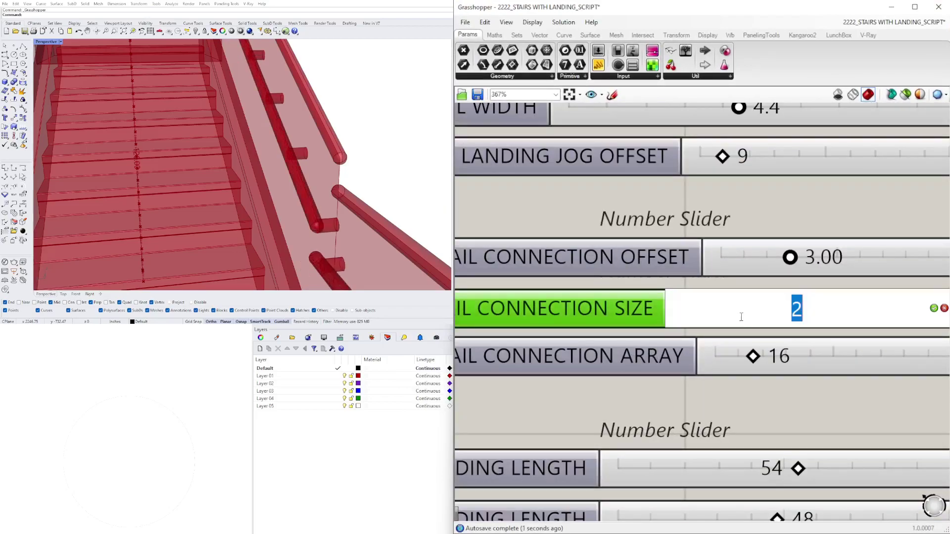
pyautogui.click(770, 220)
pyautogui.moveTo(738, 308); pyautogui.dragTo(701, 307)
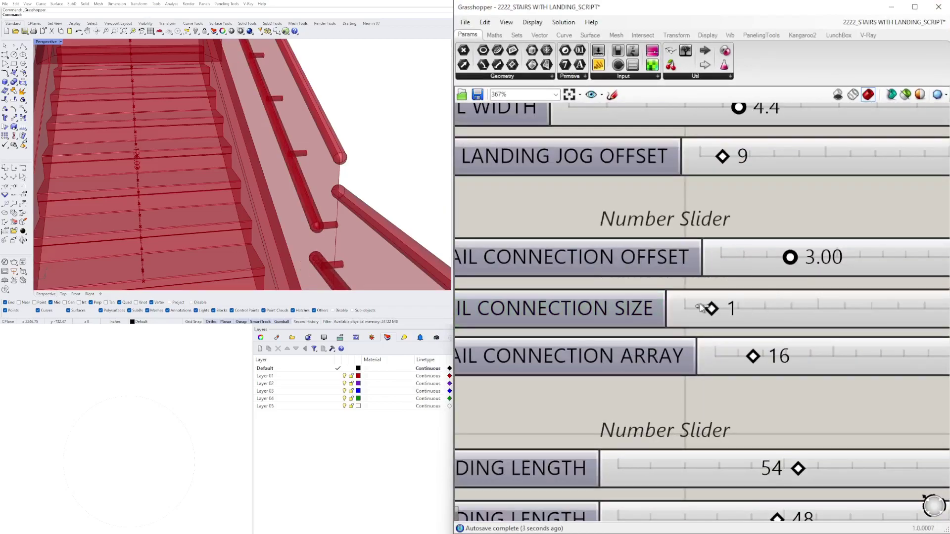
# Step: Inspect the mid landing and its run dimensions, and set the mid landing length to 36
pyautogui.scroll(-1, 825, 224)
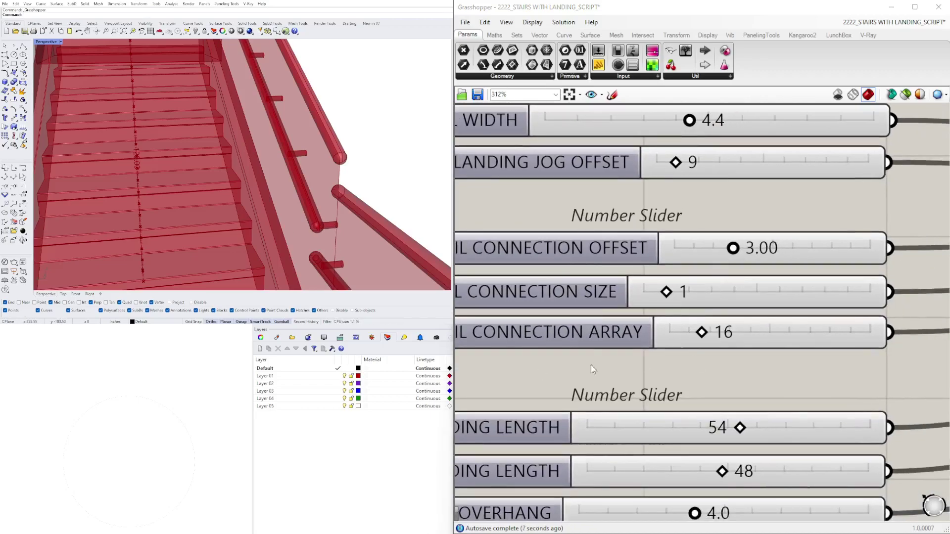
pyautogui.moveTo(591, 365); pyautogui.dragTo(689, 320, button='right')
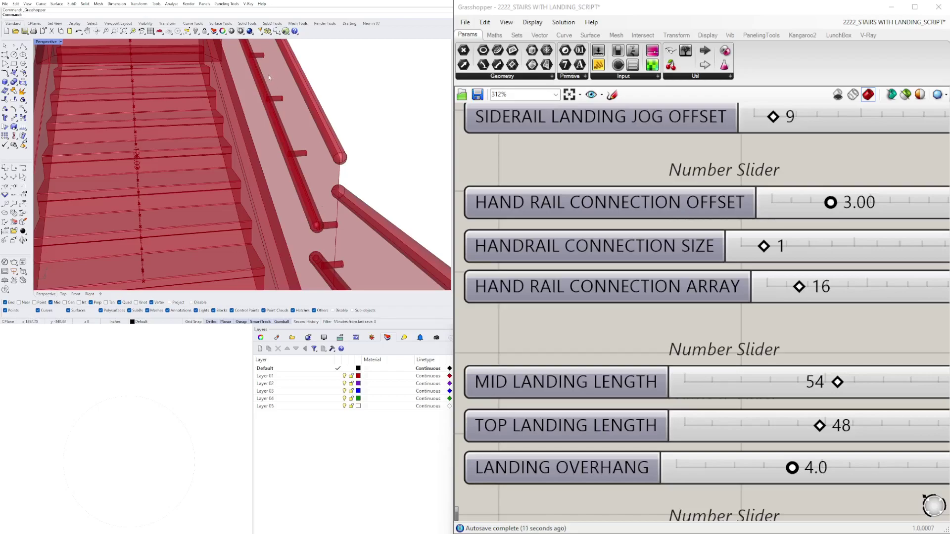
pyautogui.moveTo(704, 324); pyautogui.dragTo(669, 282, button='right')
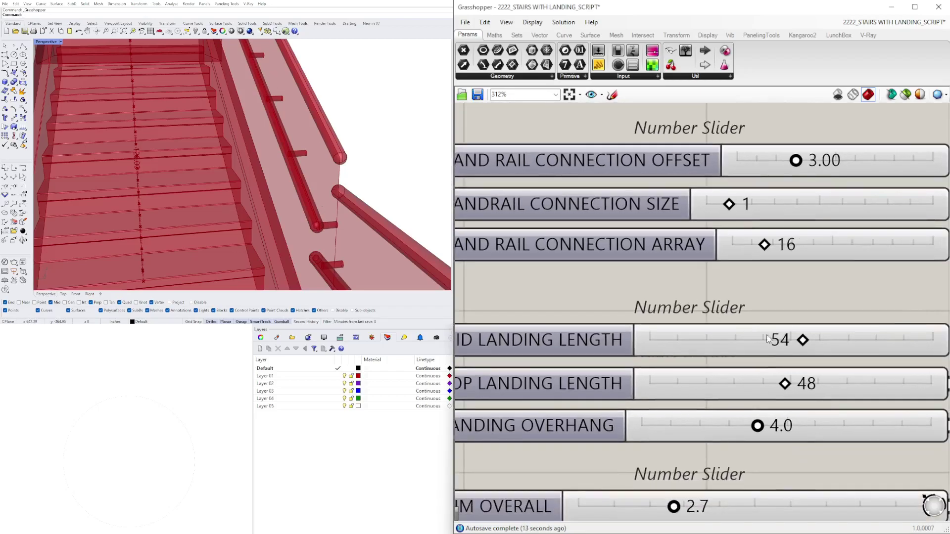
pyautogui.scroll(-6, 268, 168)
pyautogui.moveTo(268, 168)
pyautogui.mouseDown(button='right')
pyautogui.moveTo(232, 163)
pyautogui.moveTo(252, 176)
pyautogui.moveTo(282, 174)
pyautogui.mouseUp(button='right')
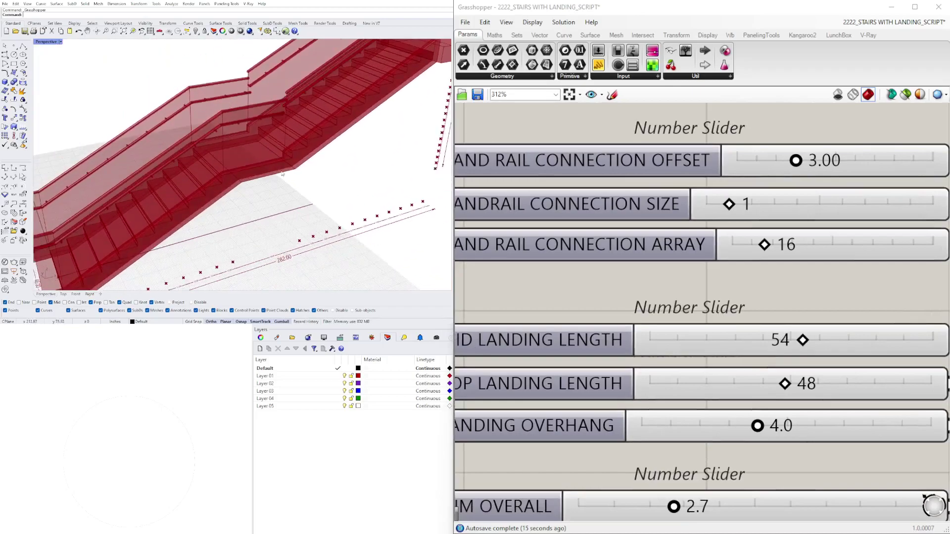
pyautogui.scroll(5, 231, 261)
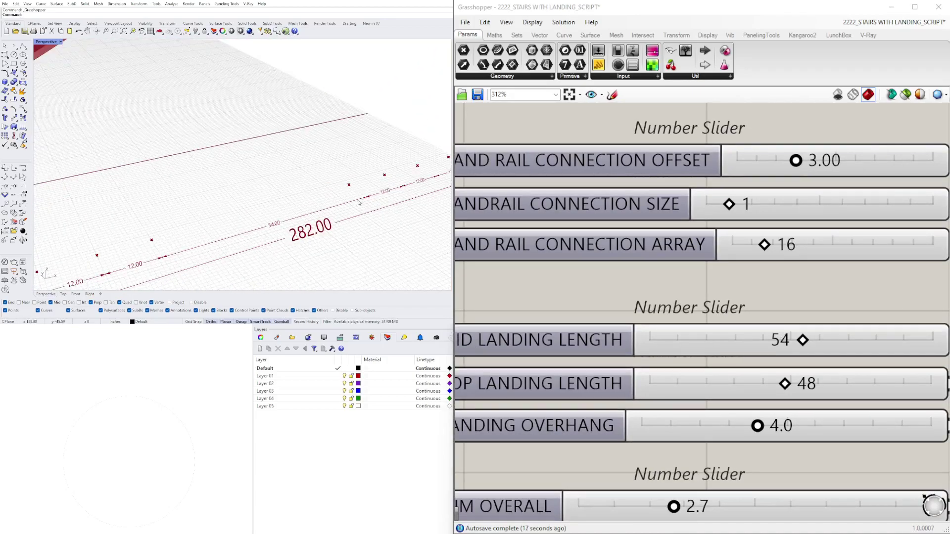
pyautogui.scroll(-6, 179, 250)
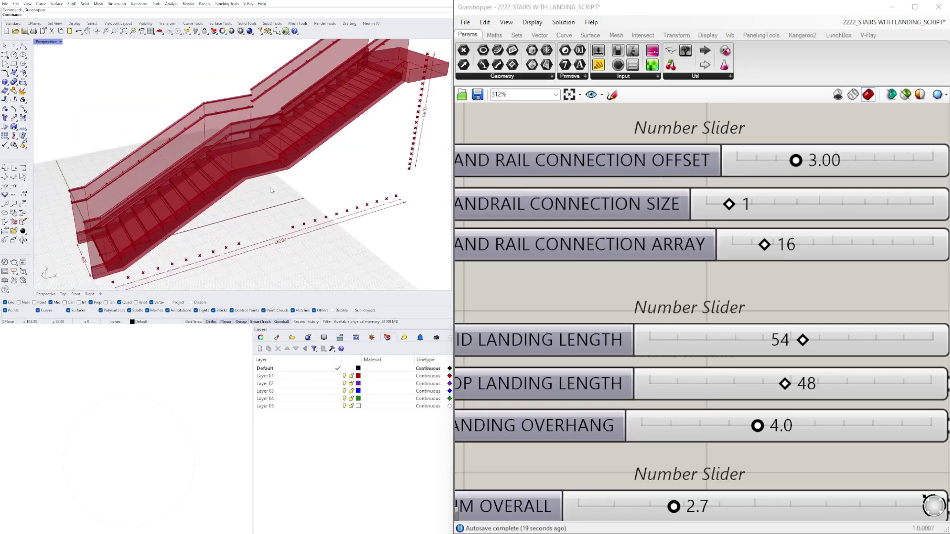
pyautogui.moveTo(797, 342)
pyautogui.mouseDown()
pyautogui.moveTo(859, 341)
pyautogui.moveTo(779, 341)
pyautogui.mouseUp()
pyautogui.doubleClick(788, 345)
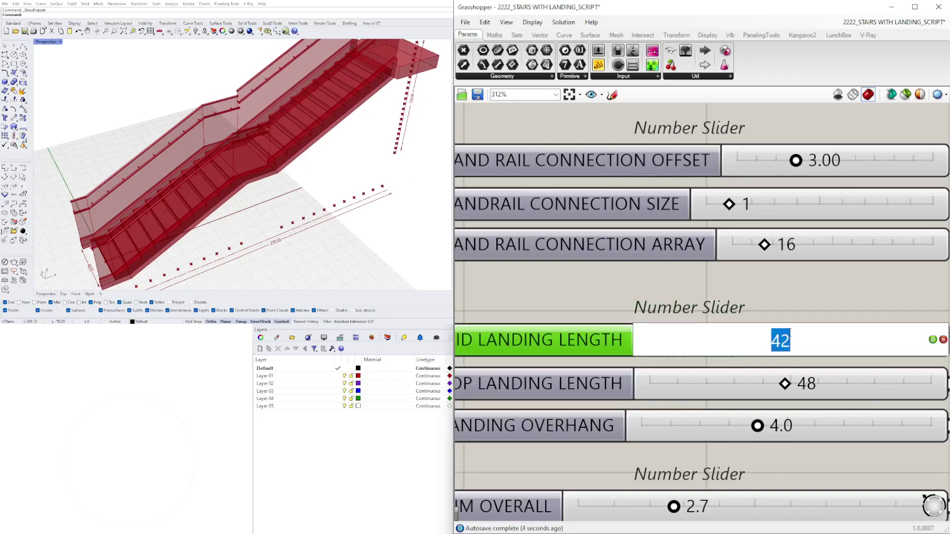
pyautogui.write('36')
pyautogui.press('Return')
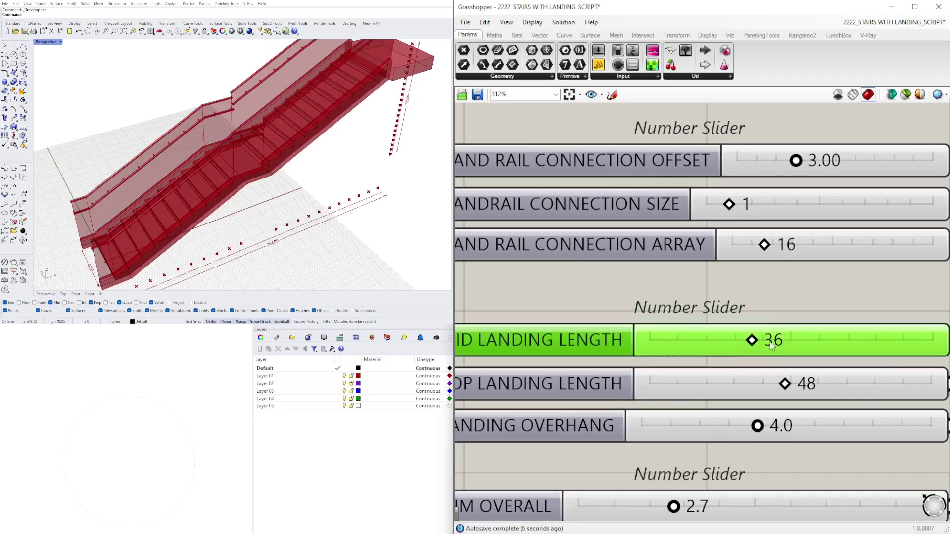
# Step: Set the mid landing length to 48 and view the lengthened landing in the preview
pyautogui.doubleClick(771, 344)
pyautogui.write('48')
pyautogui.press('Return')
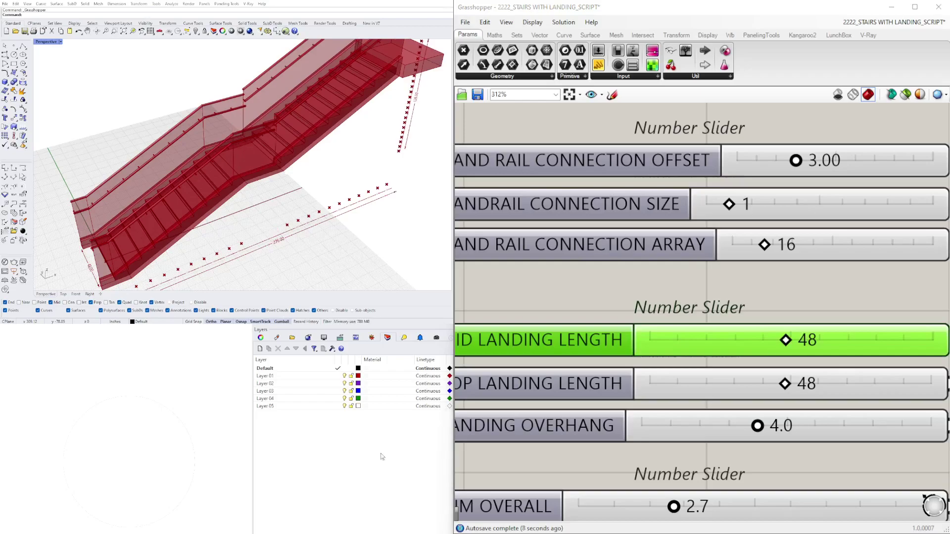
pyautogui.moveTo(244, 116); pyautogui.dragTo(290, 110, button='right')
pyautogui.scroll(-3, 872, 285)
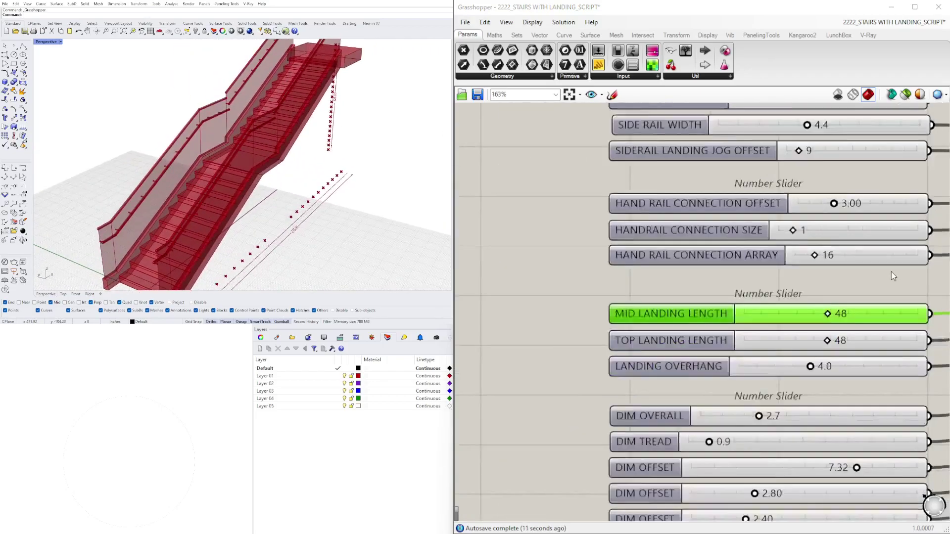
pyautogui.scroll(-2, 892, 272)
pyautogui.scroll(4, 630, 316)
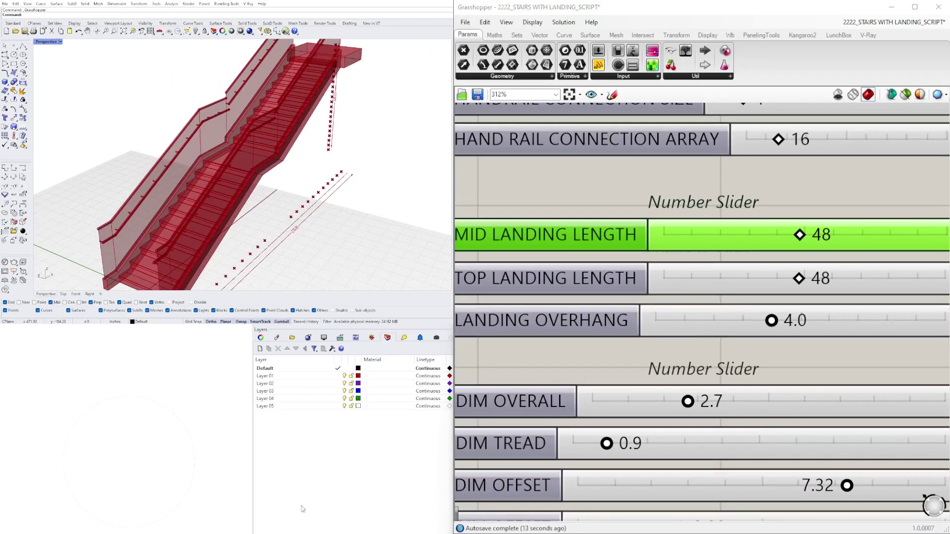
# Step: Set the top landing length to 52 and the landing overhang to 4.1, checking the top landing from the side
pyautogui.moveTo(282, 180); pyautogui.dragTo(387, 122, button='right')
pyautogui.scroll(3, 818, 275)
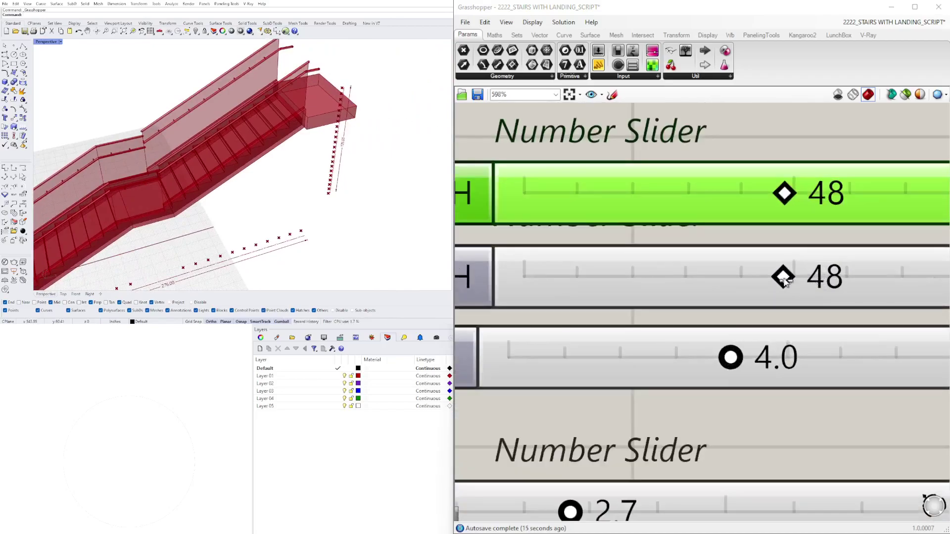
pyautogui.moveTo(786, 276); pyautogui.dragTo(804, 276)
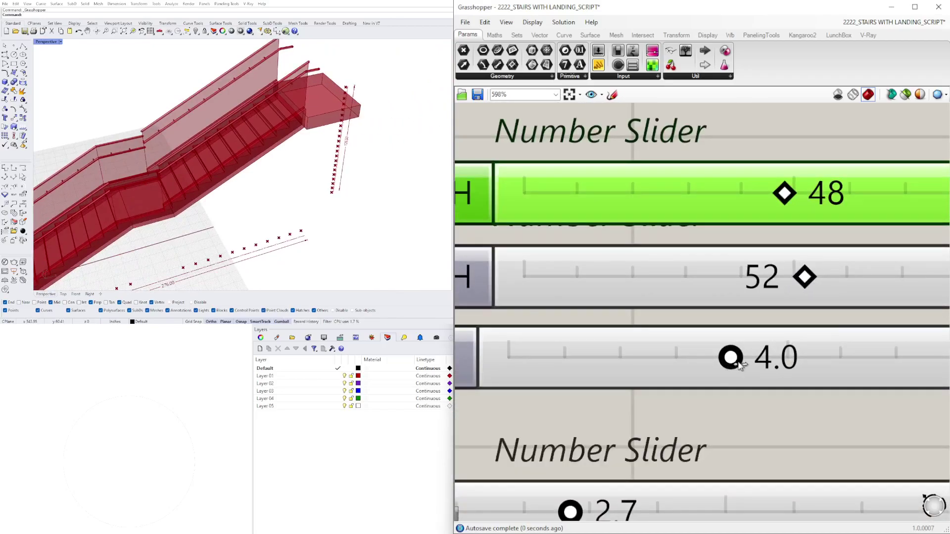
pyautogui.moveTo(739, 365); pyautogui.dragTo(776, 362)
pyautogui.moveTo(306, 188); pyautogui.dragTo(238, 153, button='right')
pyautogui.scroll(6, 245, 148)
pyautogui.keyDown('shift'); pyautogui.moveTo(233, 186); pyautogui.dragTo(271, 165, button='right'); pyautogui.keyUp('shift')
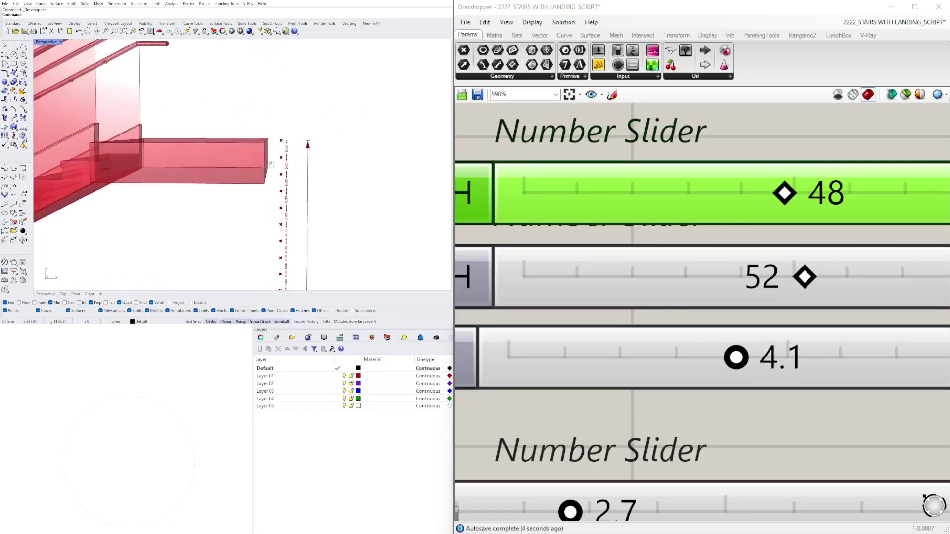
# Step: Set the mid landing length to 47 and check the whole staircase in the preview
pyautogui.moveTo(782, 193); pyautogui.dragTo(756, 197)
pyautogui.scroll(-5, 301, 146)
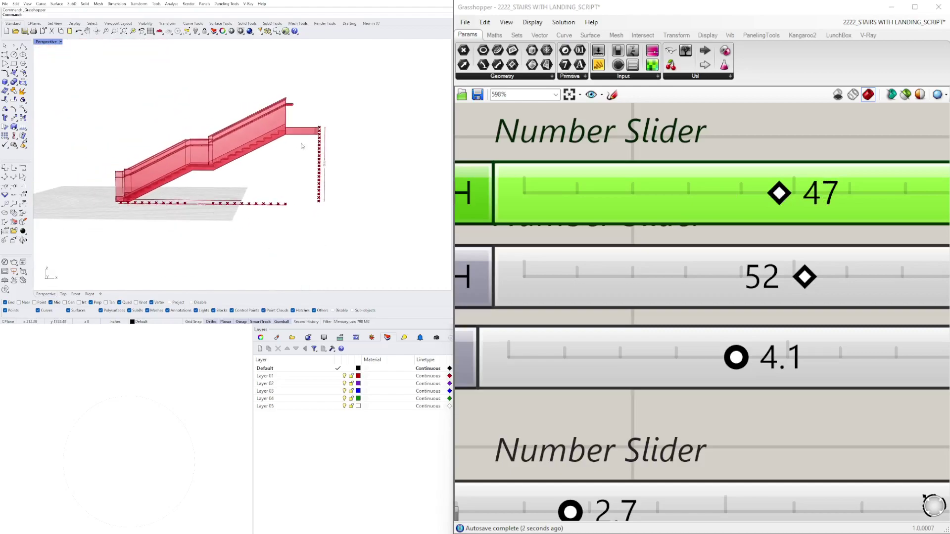
pyautogui.scroll(-5, 670, 253)
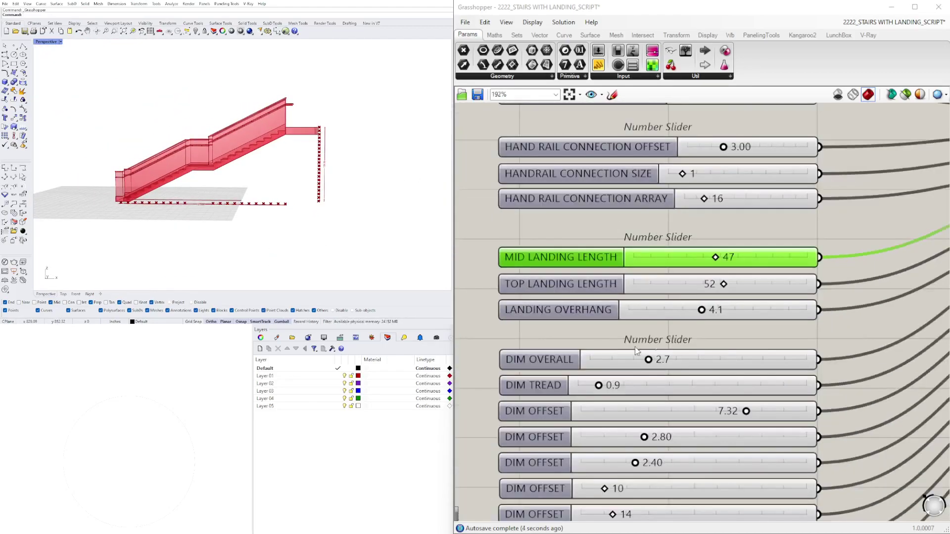
pyautogui.moveTo(274, 171); pyautogui.dragTo(285, 207, button='right')
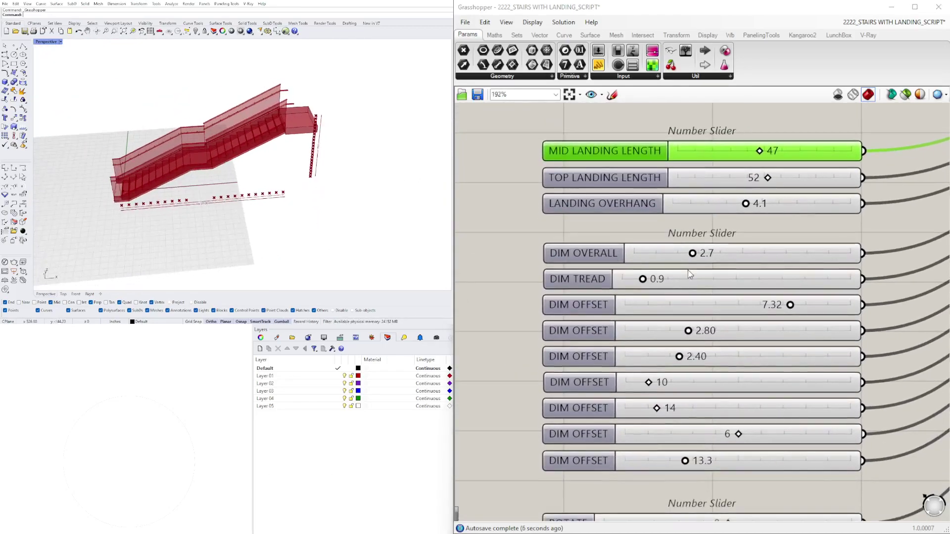
# Step: Set the overall dimension parameter to 2.4 and the tread dimension parameter to 1.8
pyautogui.scroll(-3, 690, 275)
pyautogui.scroll(3, 690, 274)
pyautogui.scroll(5, 196, 222)
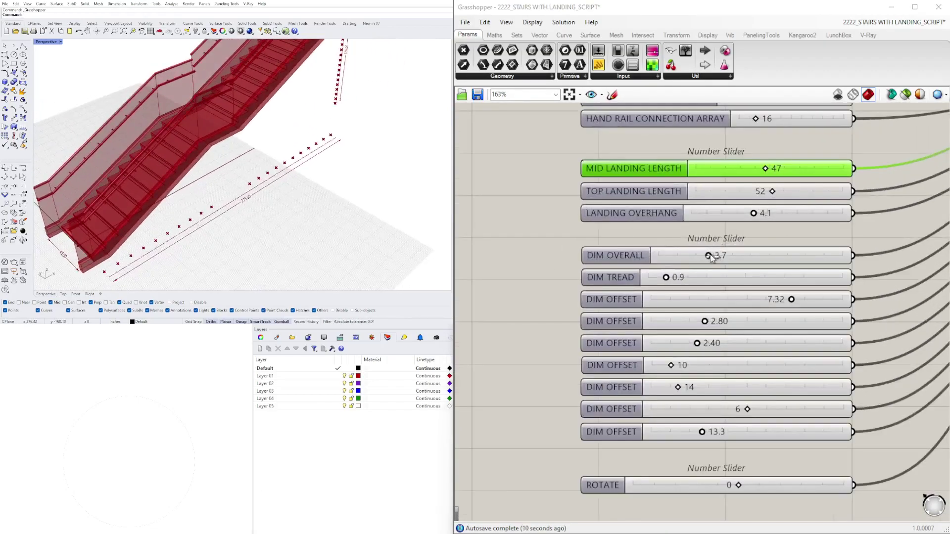
pyautogui.moveTo(710, 257); pyautogui.dragTo(730, 259)
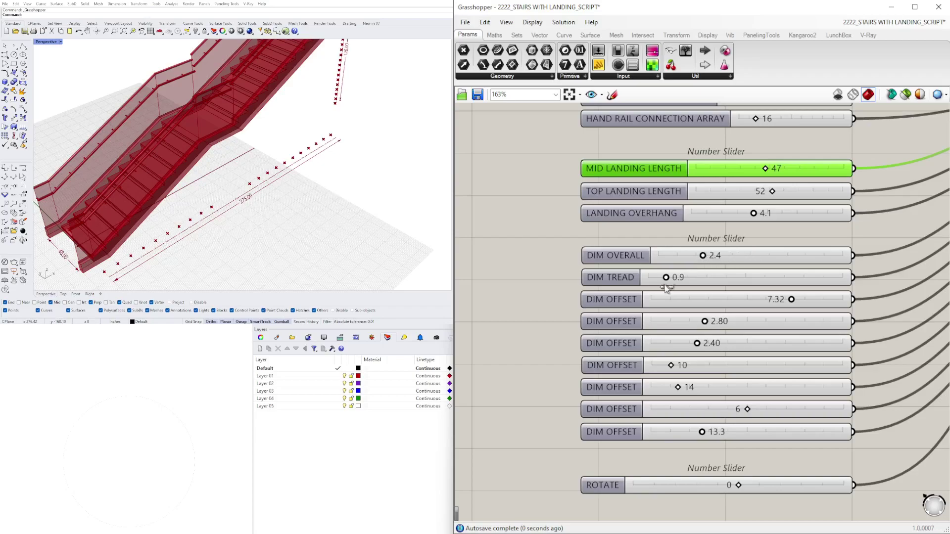
pyautogui.moveTo(698, 279); pyautogui.dragTo(684, 279)
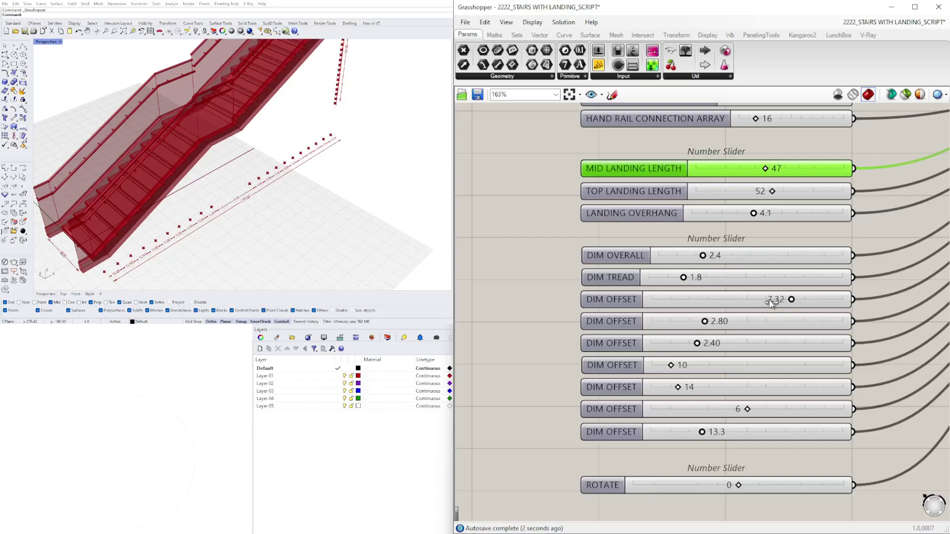
# Step: Set the first dimension offset to 6.02 and inspect the vertical riser dimensions beside the top landing
pyautogui.moveTo(753, 304); pyautogui.dragTo(746, 303)
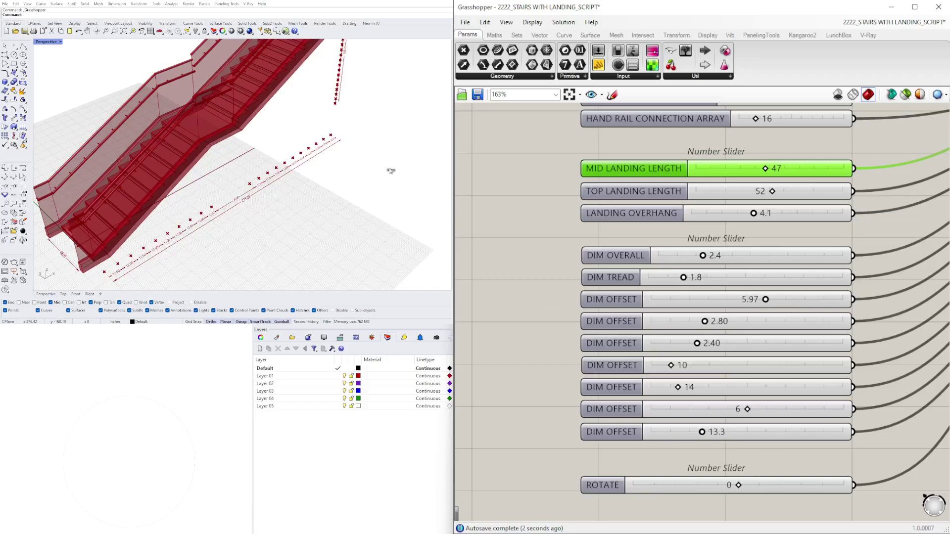
pyautogui.scroll(10, 390, 171)
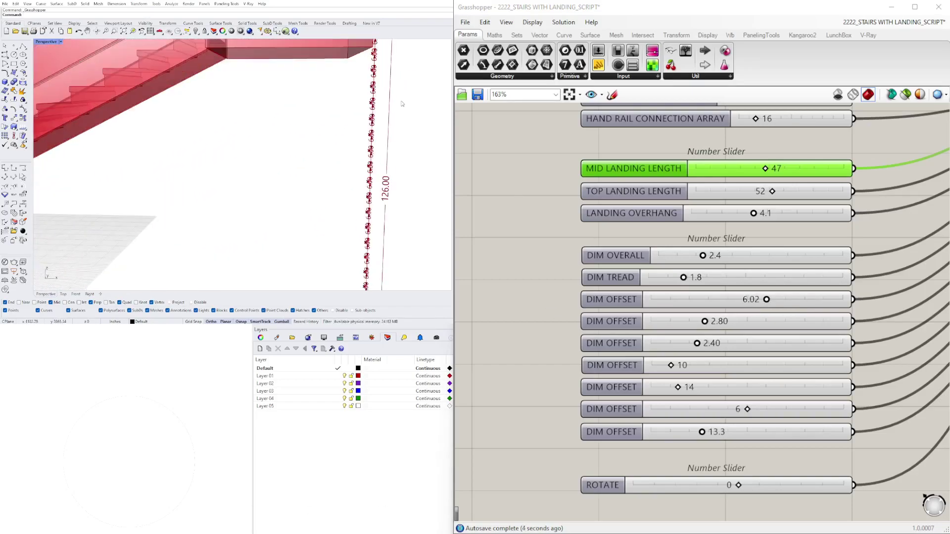
pyautogui.scroll(-6, 402, 104)
pyautogui.scroll(5, 381, 123)
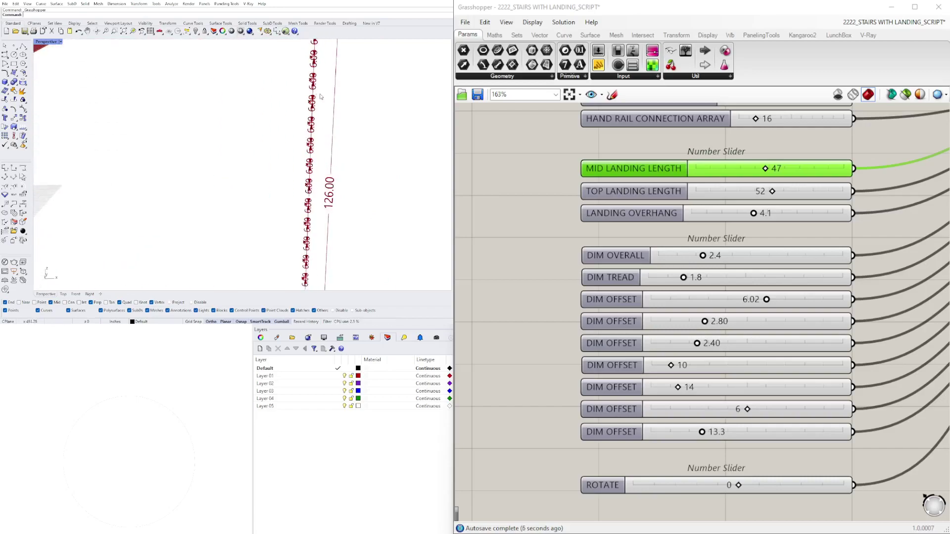
pyautogui.scroll(5, 685, 267)
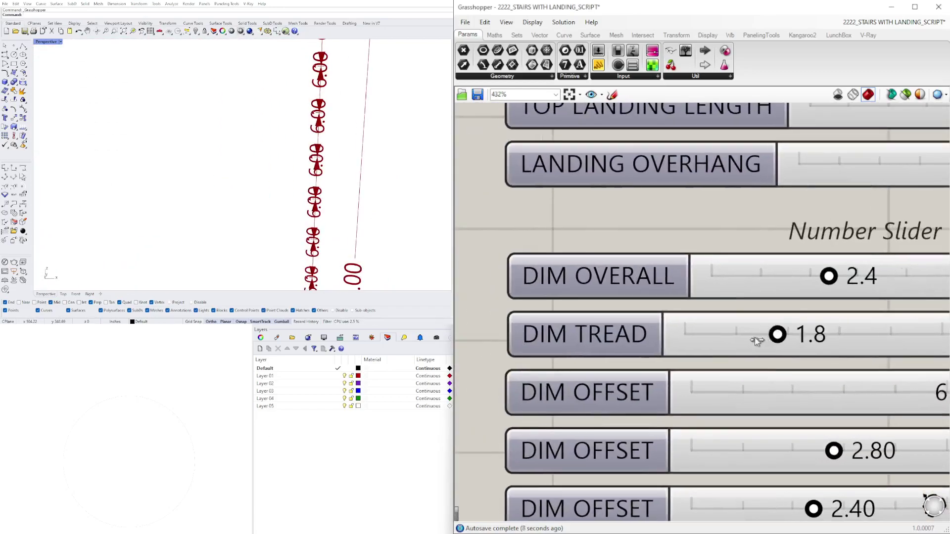
# Step: Set the tread dimension parameter to 0.8, checking the riser dimensions and the full staircase
pyautogui.moveTo(756, 340); pyautogui.dragTo(728, 349)
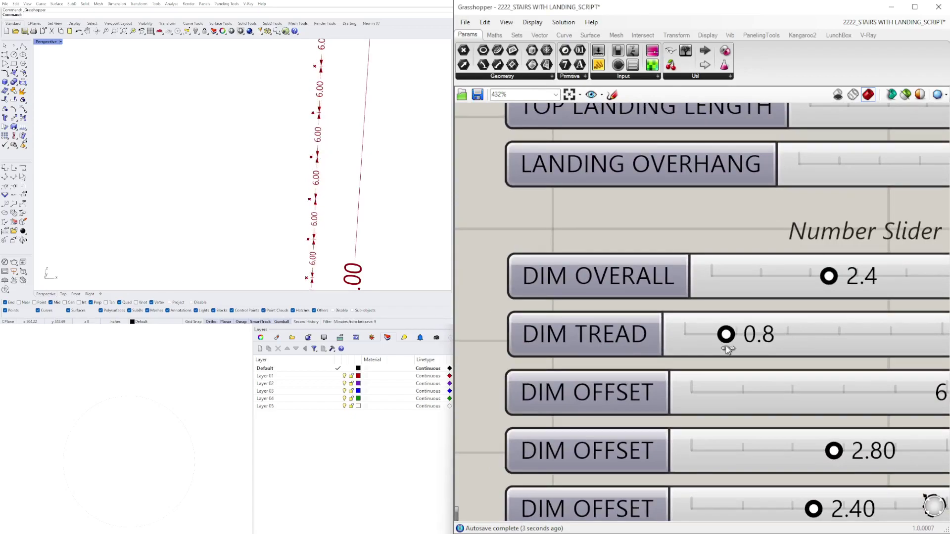
pyautogui.scroll(-10, 272, 156)
pyautogui.moveTo(269, 169); pyautogui.dragTo(353, 157, button='right')
pyautogui.scroll(-4, 353, 138)
pyautogui.scroll(-11, 673, 208)
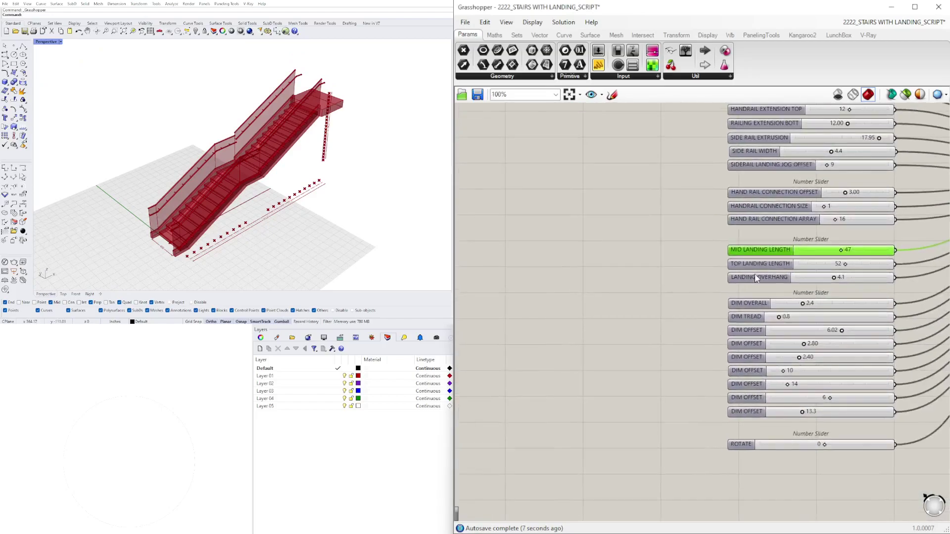
# Step: Set the number of treads to 4
pyautogui.moveTo(780, 110); pyautogui.dragTo(750, 253, button='right')
pyautogui.scroll(6, 750, 253)
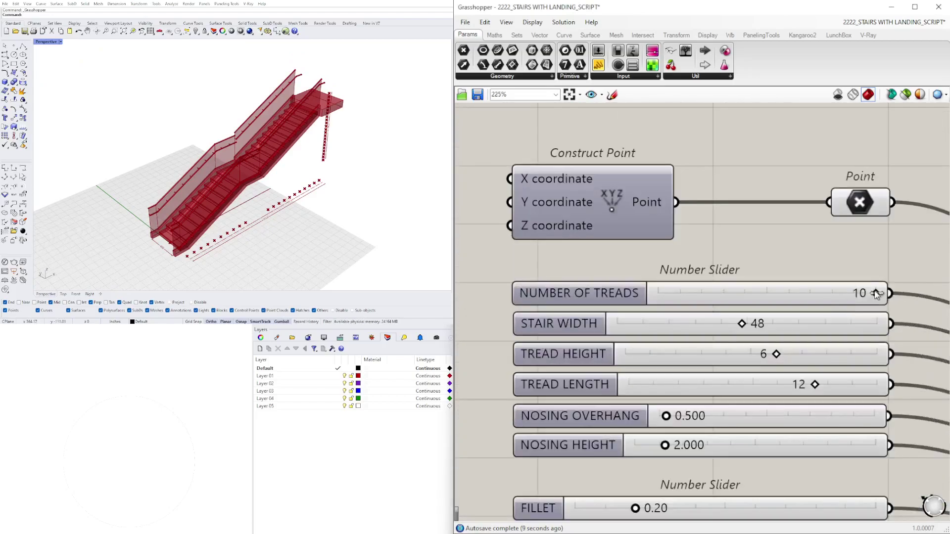
pyautogui.moveTo(876, 294); pyautogui.dragTo(745, 298)
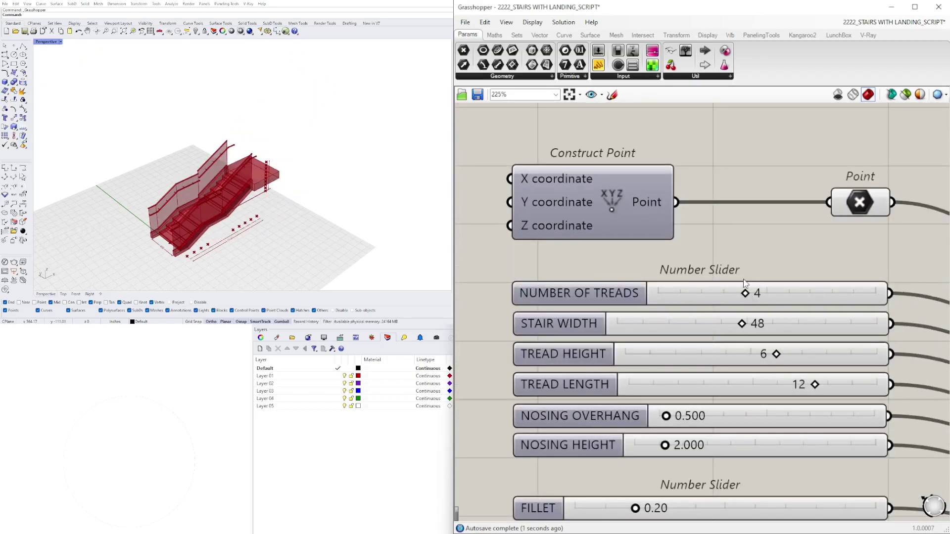
# Step: Bake the seven geometry outputs of the STAIRS WITH LANDING component into the Rhino model
pyautogui.scroll(-5, 745, 284)
pyautogui.moveTo(648, 275); pyautogui.dragTo(614, 194)
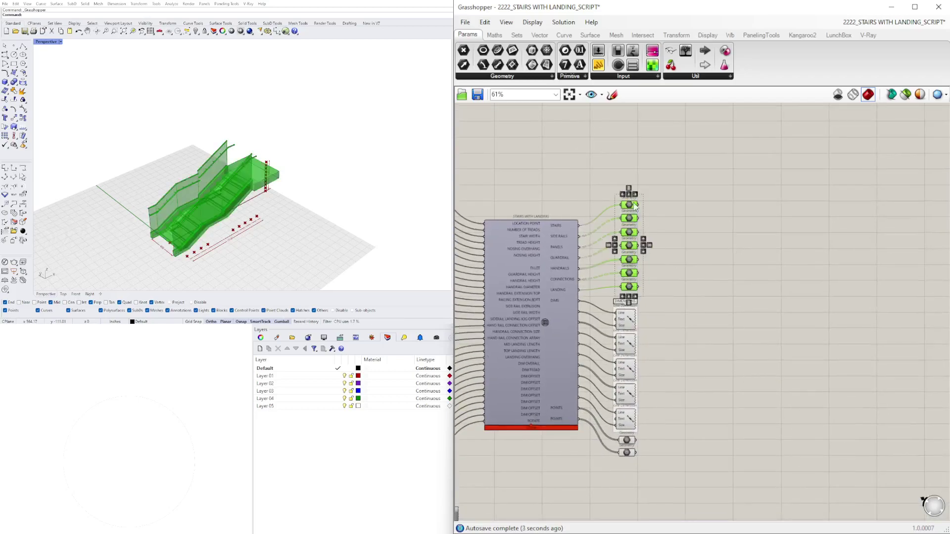
pyautogui.middleClick(628, 215)
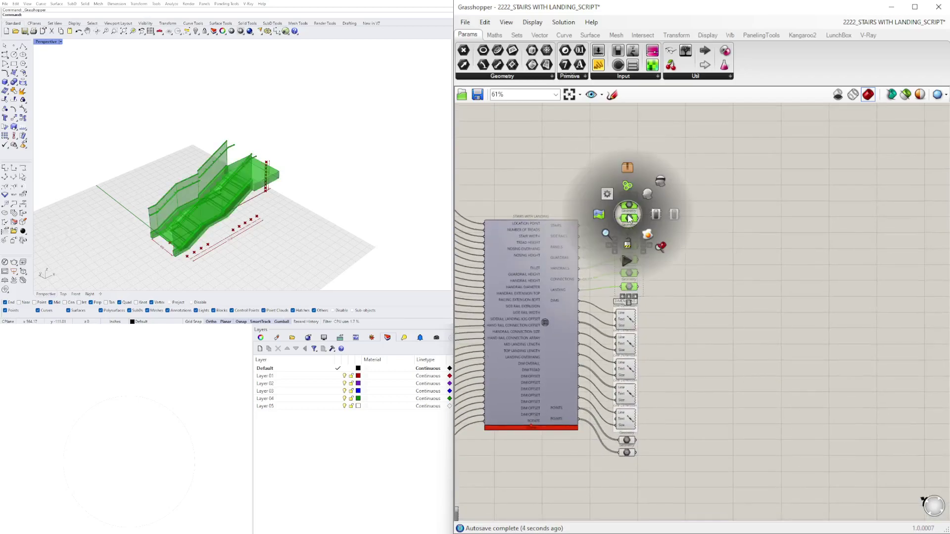
pyautogui.click(648, 236)
# Step: Select the baked staircase and move it to one side, clear of the parametric preview
pyautogui.moveTo(114, 113); pyautogui.dragTo(359, 295)
pyautogui.moveTo(295, 164); pyautogui.dragTo(290, 202, button='right')
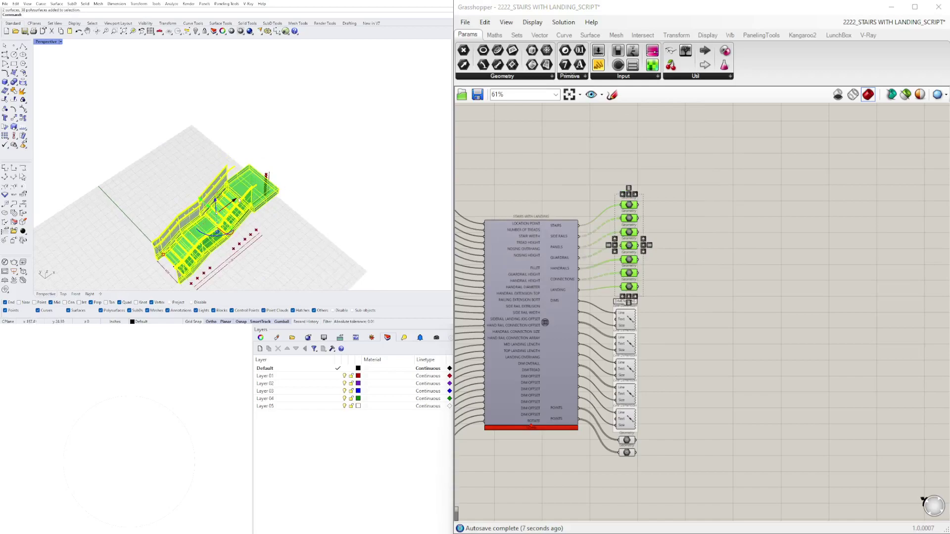
pyautogui.moveTo(239, 200); pyautogui.dragTo(382, 197)
pyautogui.moveTo(266, 198); pyautogui.dragTo(252, 136, button='right')
pyautogui.scroll(5, 208, 183)
pyautogui.moveTo(218, 169); pyautogui.dragTo(233, 193, button='right')
pyautogui.scroll(-3, 636, 310)
# Step: Set the number of treads to 10 and compare the preview with the baked staircase
pyautogui.moveTo(519, 235); pyautogui.dragTo(732, 246, button='right')
pyautogui.scroll(7, 732, 247)
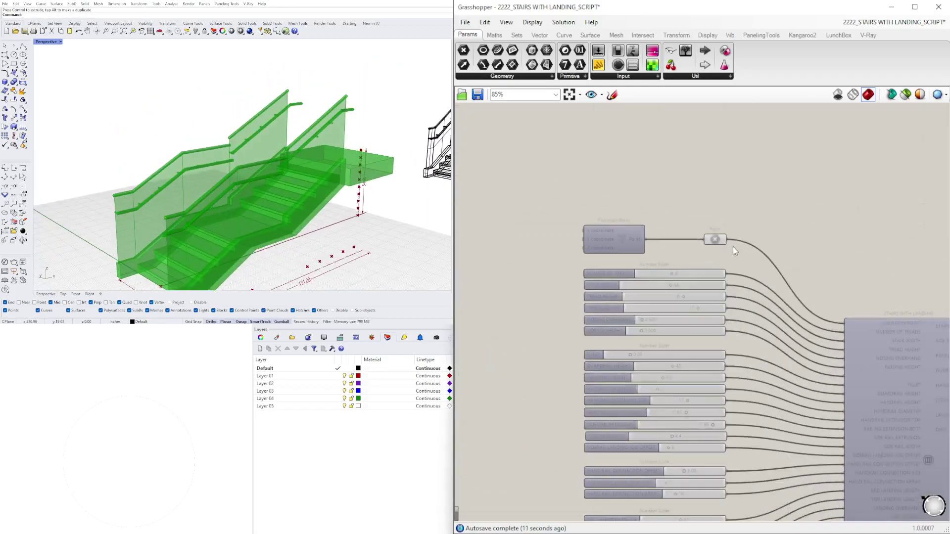
pyautogui.moveTo(522, 283); pyautogui.dragTo(581, 271, button='right')
pyautogui.moveTo(683, 280); pyautogui.dragTo(773, 278)
pyautogui.scroll(-3, 223, 239)
pyautogui.scroll(2, 223, 239)
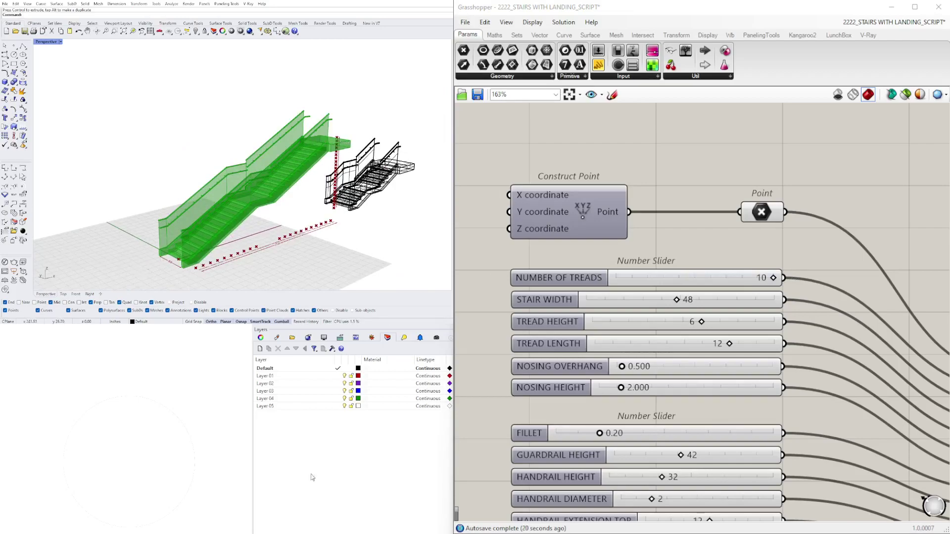
# Step: Raise the maximum of the NUMBER OF TREADS slider to 20 and set the number of treads to 20
pyautogui.doubleClick(580, 287)
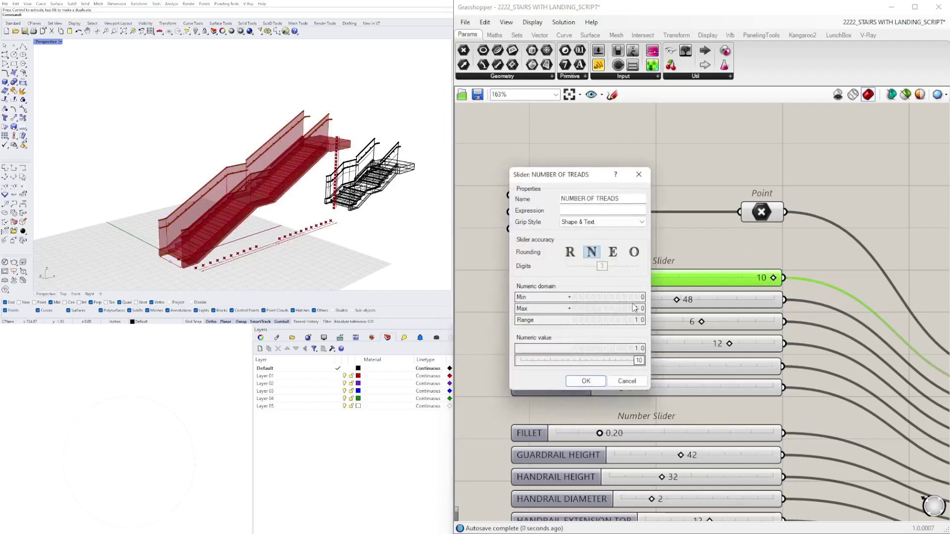
pyautogui.doubleClick(624, 310)
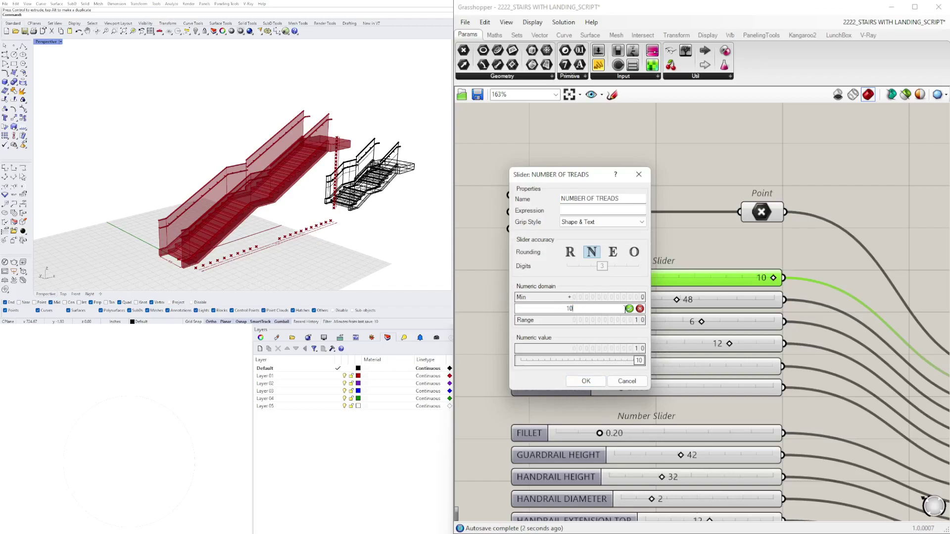
pyautogui.write('20')
pyautogui.press('Return')
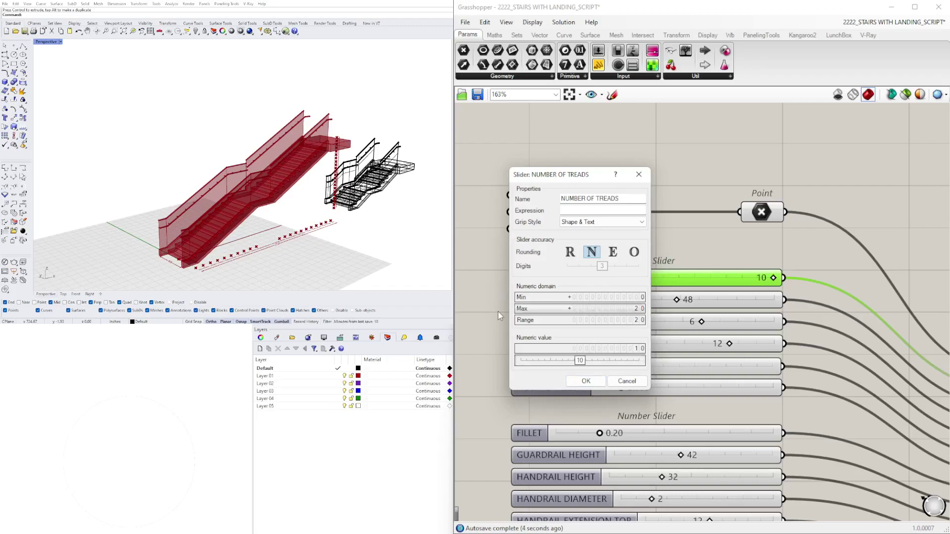
pyautogui.click(597, 380)
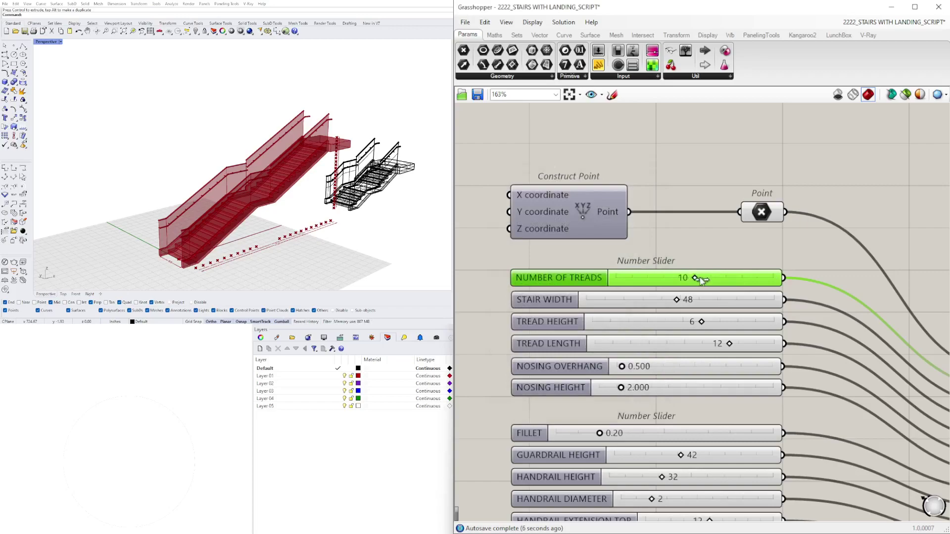
pyautogui.moveTo(702, 280); pyautogui.dragTo(795, 281)
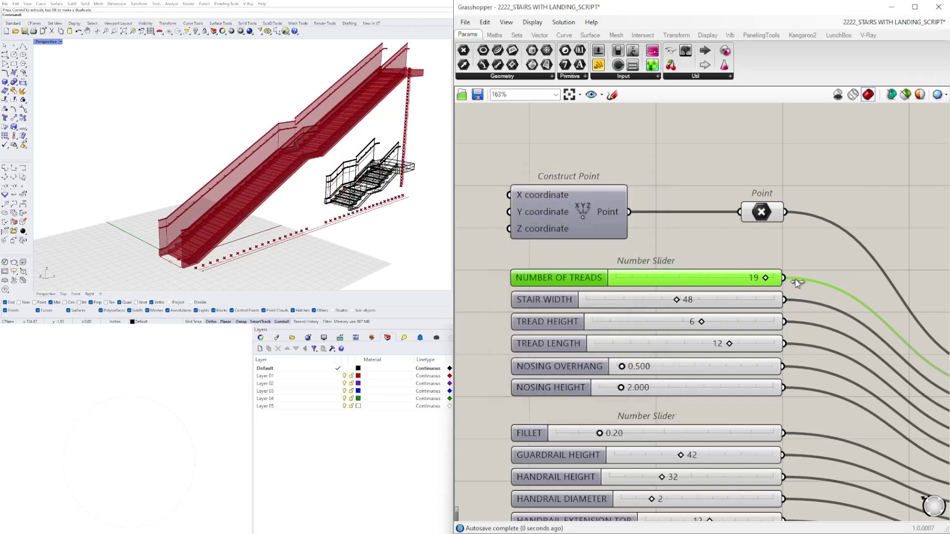
pyautogui.scroll(-3, 145, 244)
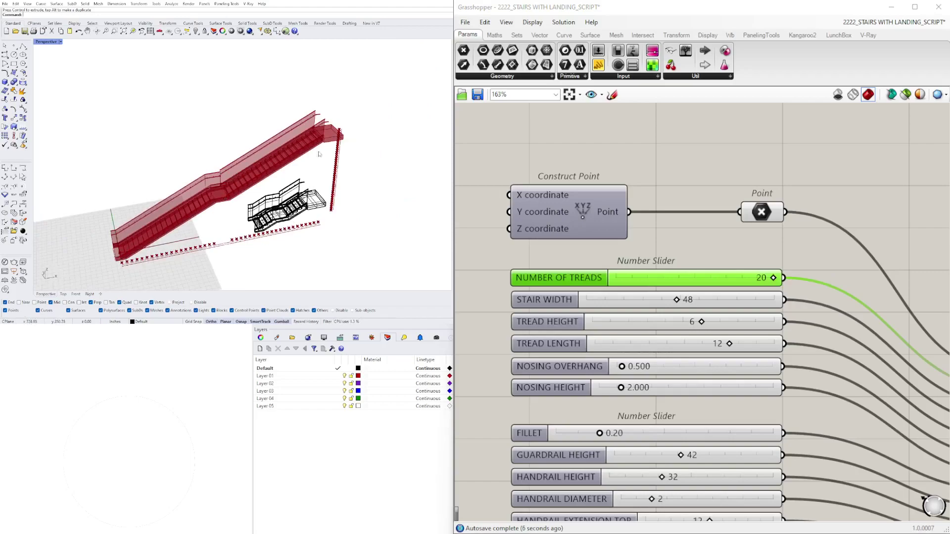
# Step: Move the baked staircase across to the opposite side of the parametric staircase and check its placement
pyautogui.moveTo(185, 139); pyautogui.dragTo(406, 263)
pyautogui.moveTo(223, 148); pyautogui.dragTo(256, 169, button='right')
pyautogui.moveTo(259, 167); pyautogui.dragTo(236, 152)
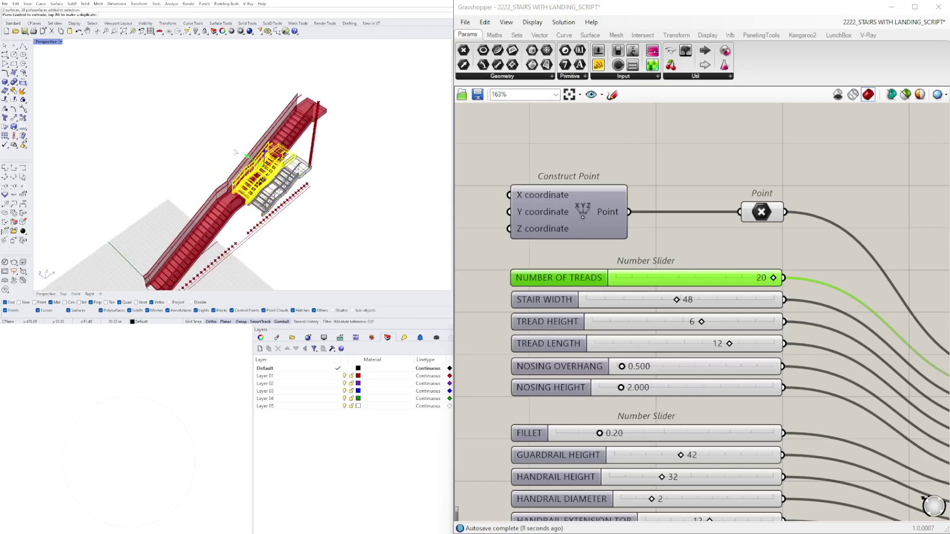
pyautogui.moveTo(235, 152); pyautogui.dragTo(233, 164, button='right')
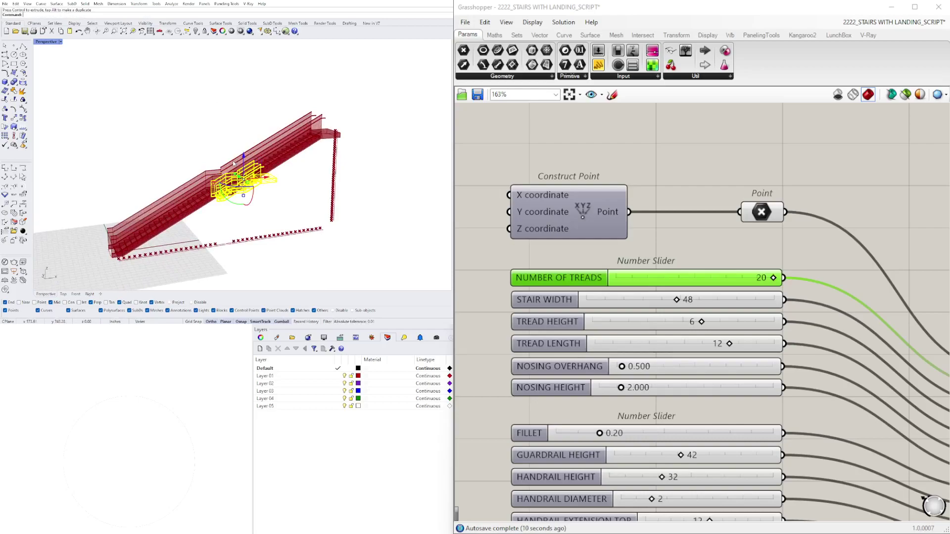
pyautogui.click(208, 134)
pyautogui.moveTo(208, 134); pyautogui.dragTo(215, 188, button='right')
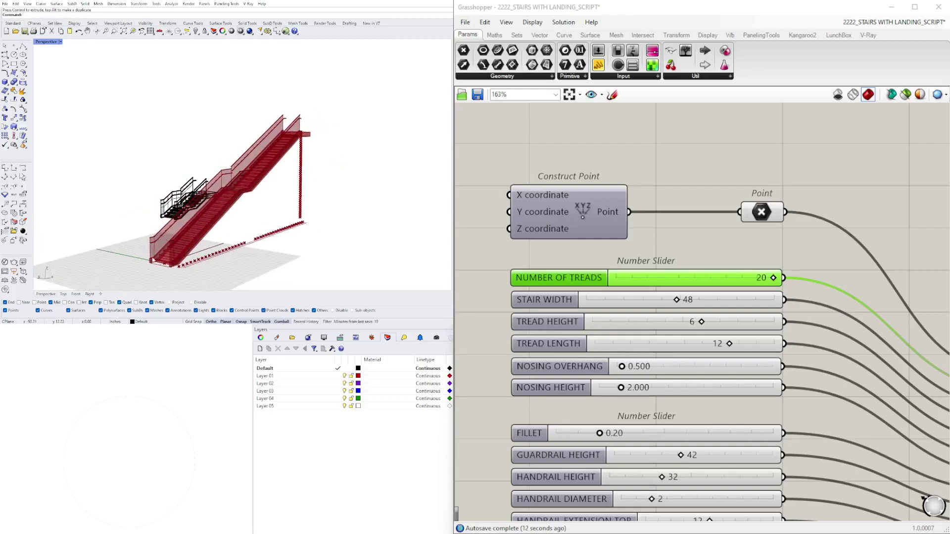
pyautogui.moveTo(319, 116); pyautogui.dragTo(263, 210, button='right')
pyautogui.scroll(2, 262, 210)
# Step: Set the stair width to 100
pyautogui.scroll(-5, 672, 280)
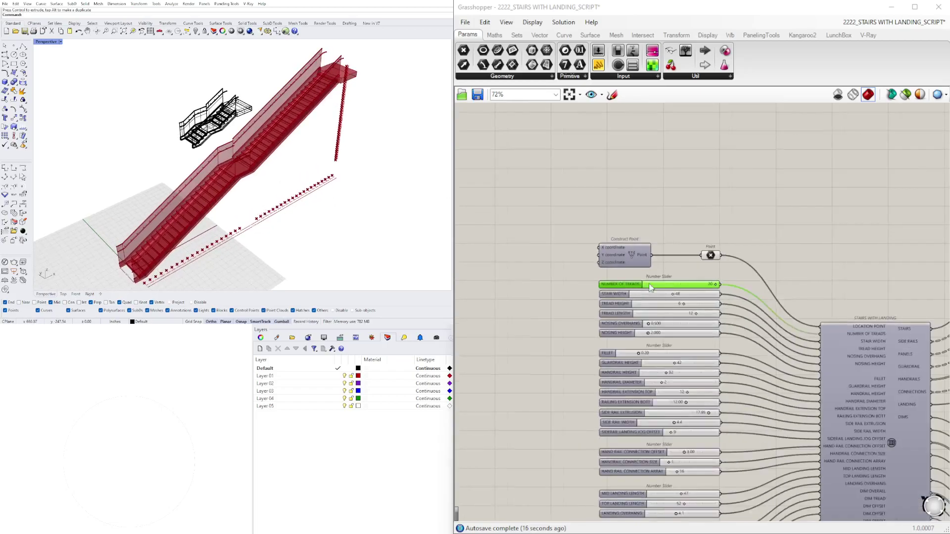
pyautogui.scroll(4, 672, 280)
pyautogui.moveTo(747, 371); pyautogui.dragTo(714, 294, button='right')
pyautogui.scroll(3, 671, 213)
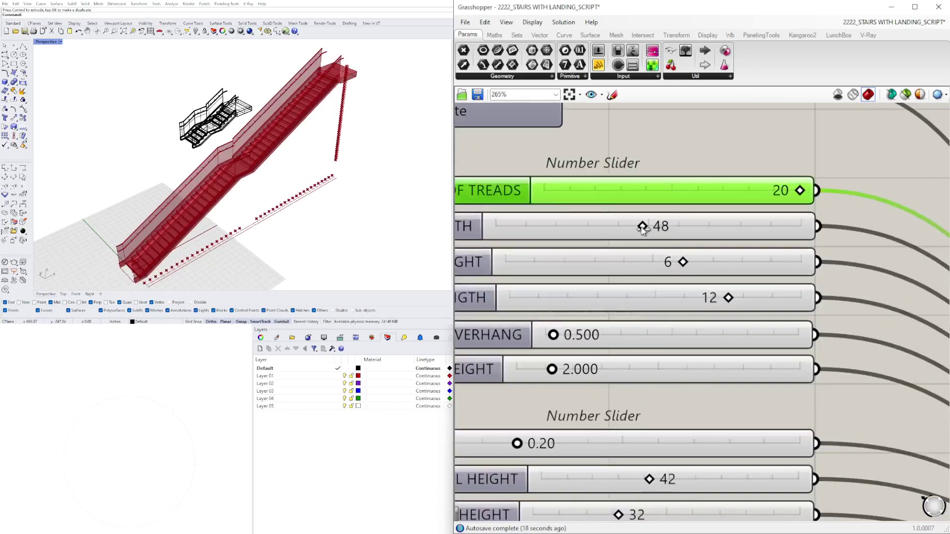
pyautogui.moveTo(658, 225); pyautogui.dragTo(817, 226)
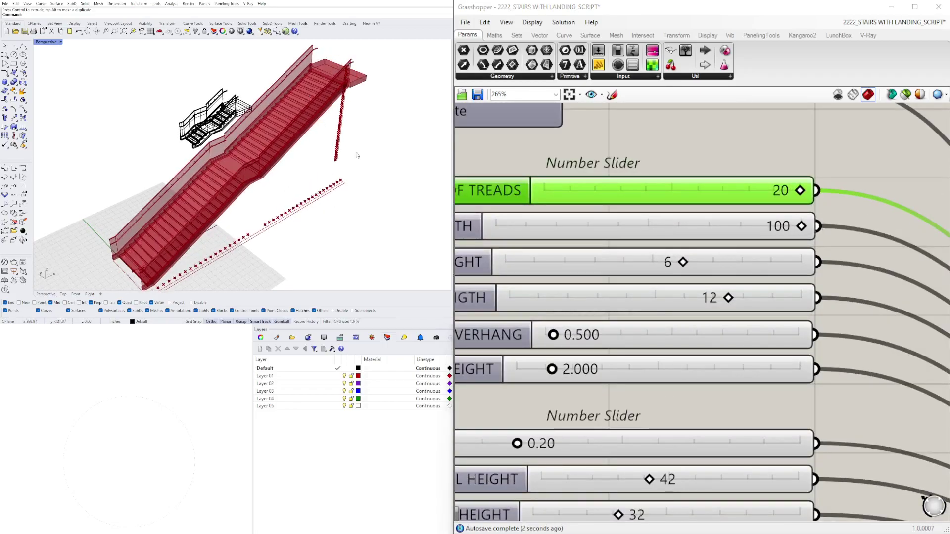
# Step: Move the baked staircase down to the foot of the wide parametric staircase
pyautogui.moveTo(341, 115); pyautogui.dragTo(233, 96, button='right')
pyautogui.click(242, 102)
pyautogui.moveTo(252, 92); pyautogui.dragTo(131, 250)
pyautogui.click(261, 203)
pyautogui.moveTo(218, 242); pyautogui.dragTo(269, 215, button='right')
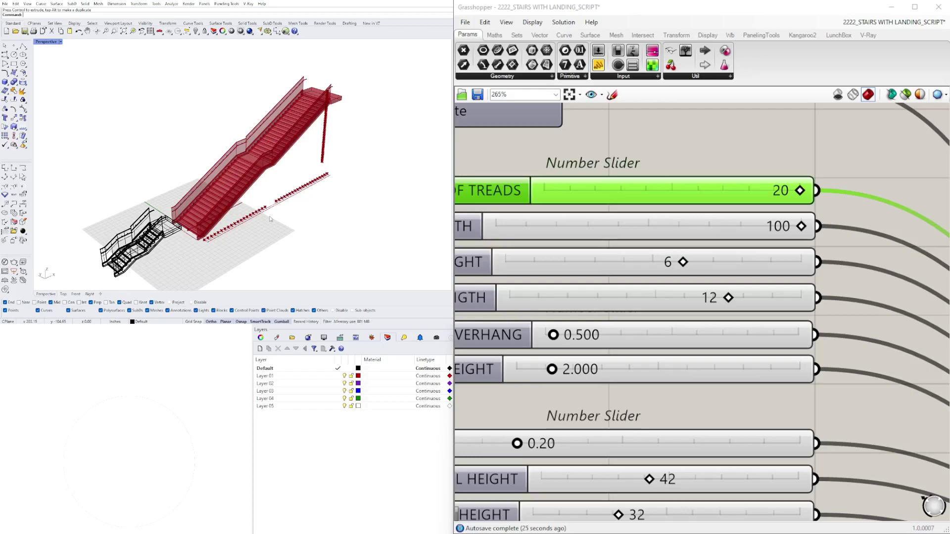
# Step: Select the whole baked staircase at the foot of the parametric stair and check its alignment
pyautogui.moveTo(51, 167); pyautogui.dragTo(261, 296)
pyautogui.keyDown('shift'); pyautogui.moveTo(198, 243); pyautogui.dragTo(222, 231, button='right'); pyautogui.keyUp('shift')
pyautogui.moveTo(85, 166); pyautogui.dragTo(260, 274)
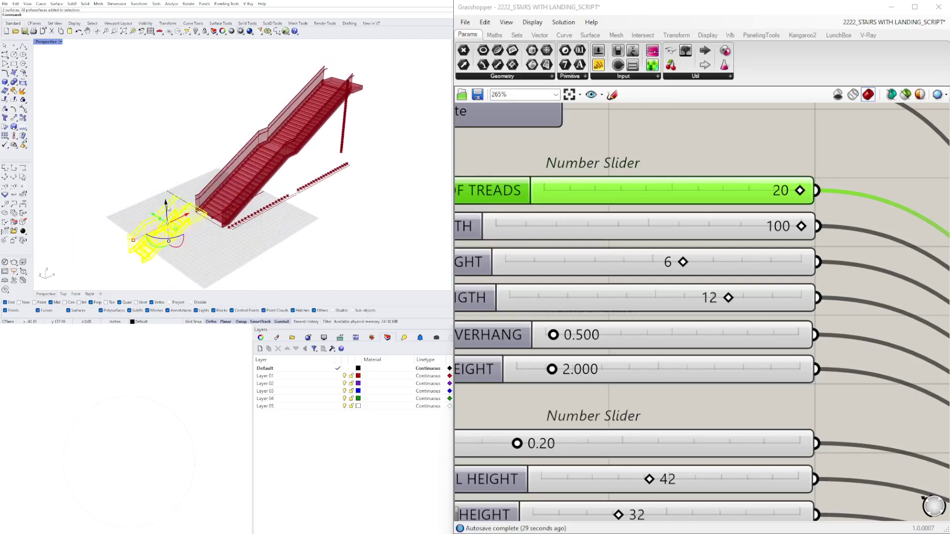
pyautogui.moveTo(260, 267); pyautogui.dragTo(254, 232, button='right')
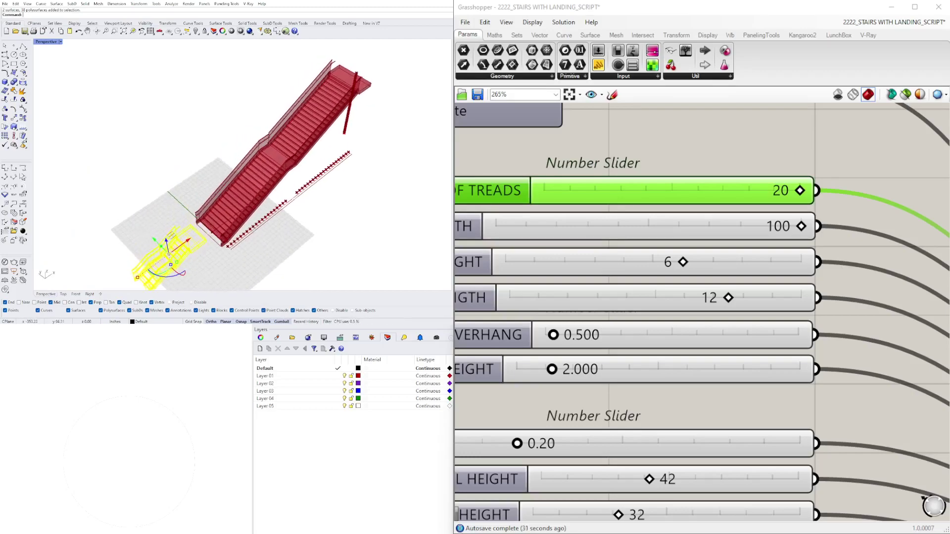